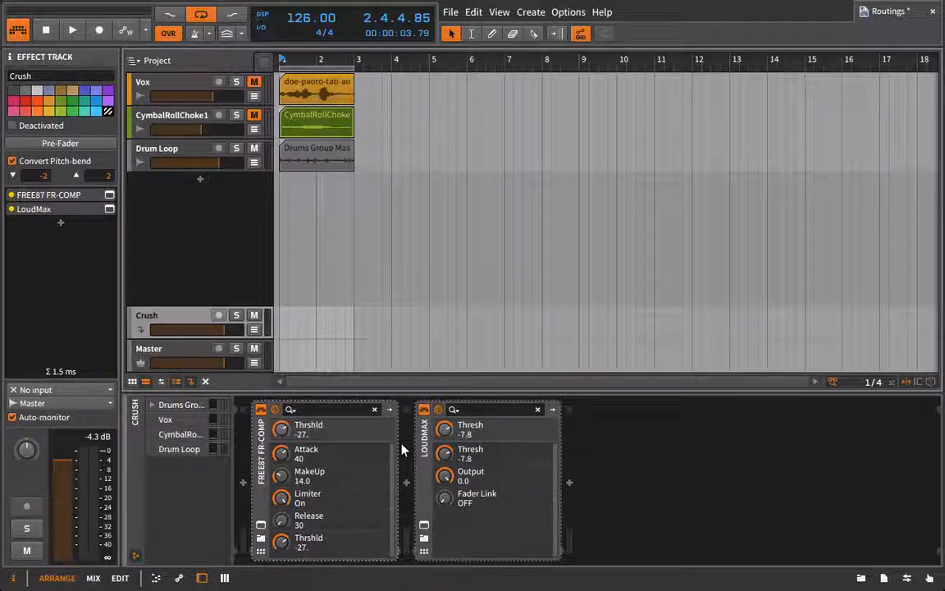
# - Inspect the Crush effect track's FR-COMP compressor, the Drum Loop track and the track creation options
pyautogui.click(261, 526)
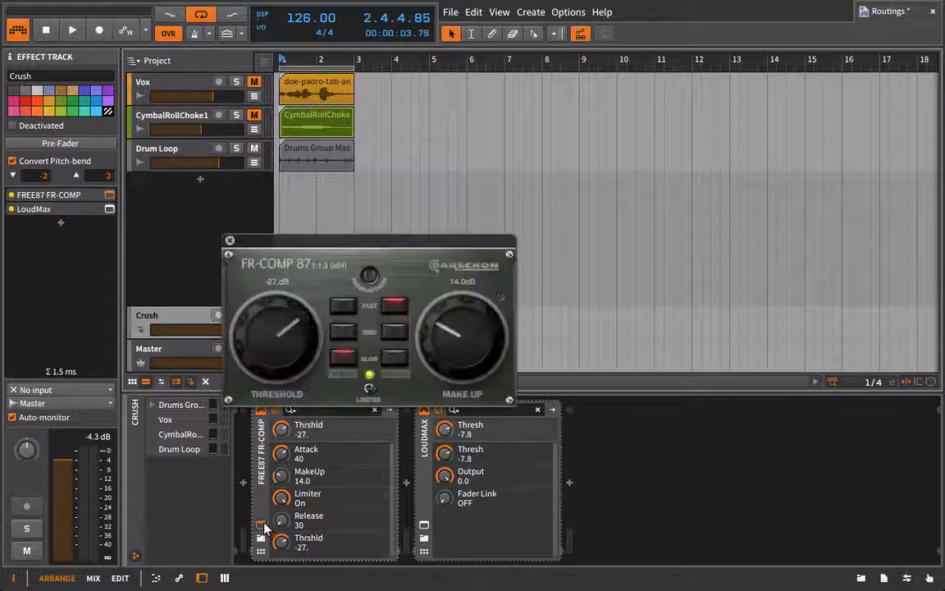
pyautogui.click(230, 240)
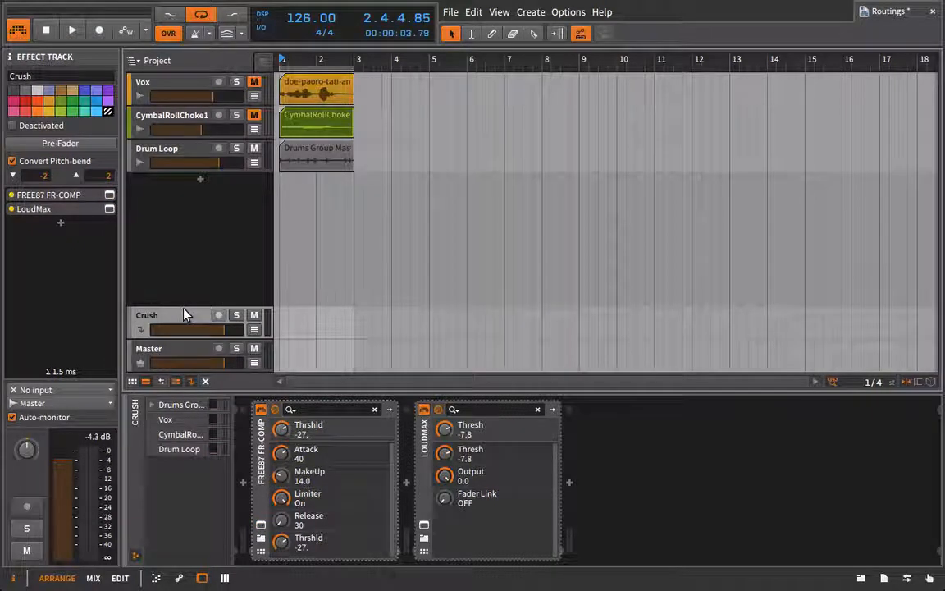
pyautogui.click(181, 151)
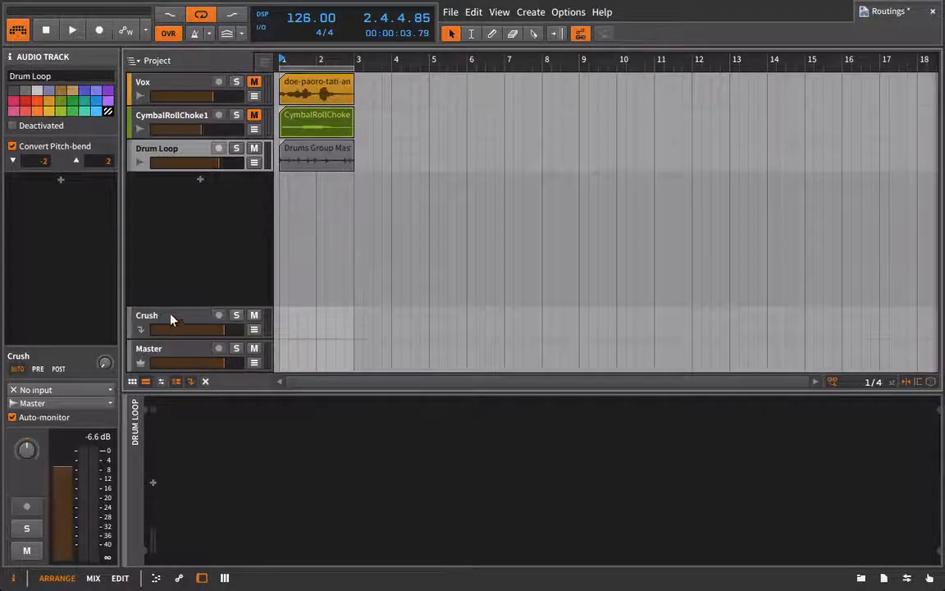
pyautogui.click(143, 319)
pyautogui.rightClick(173, 289)
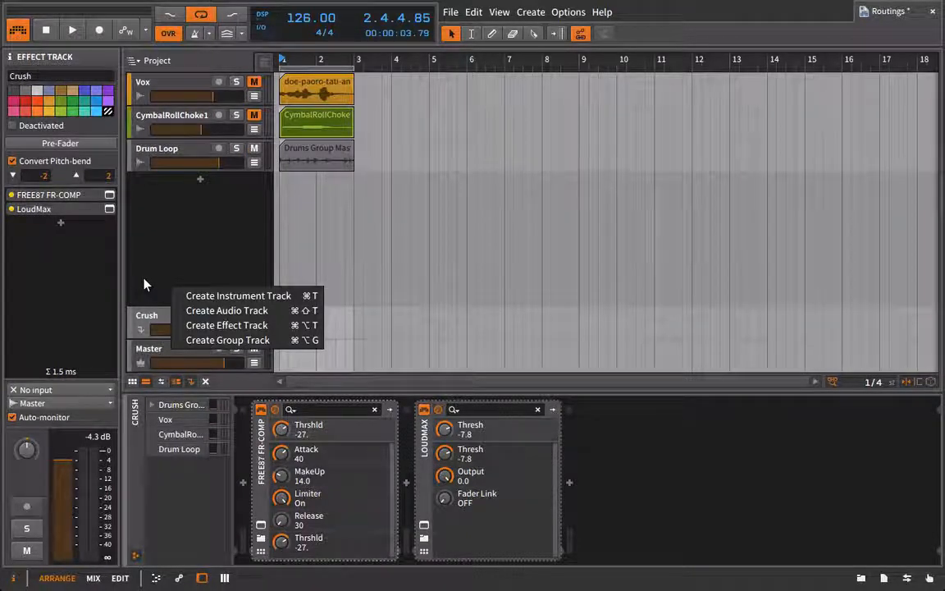
pyautogui.click(215, 251)
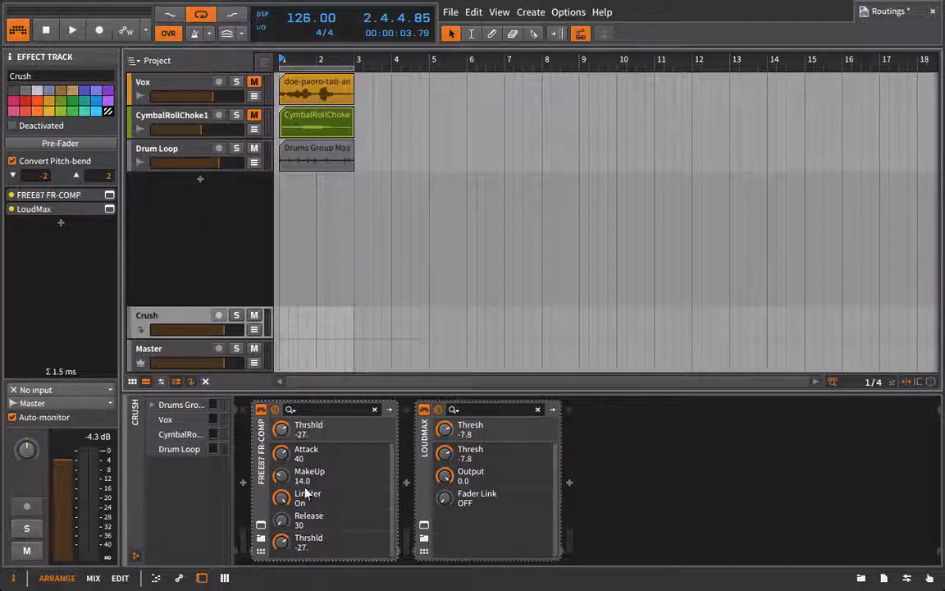
# - Raise the Drum Loop send into the Crush effect track to about -16.3 dB while the loop plays
pyautogui.press('space')
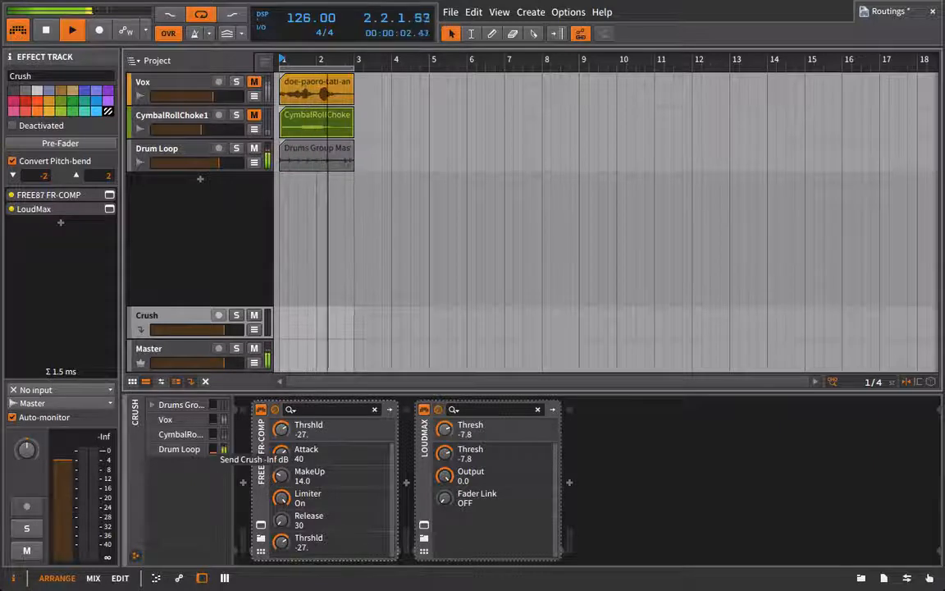
pyautogui.moveTo(214, 452); pyautogui.dragTo(213, 440)
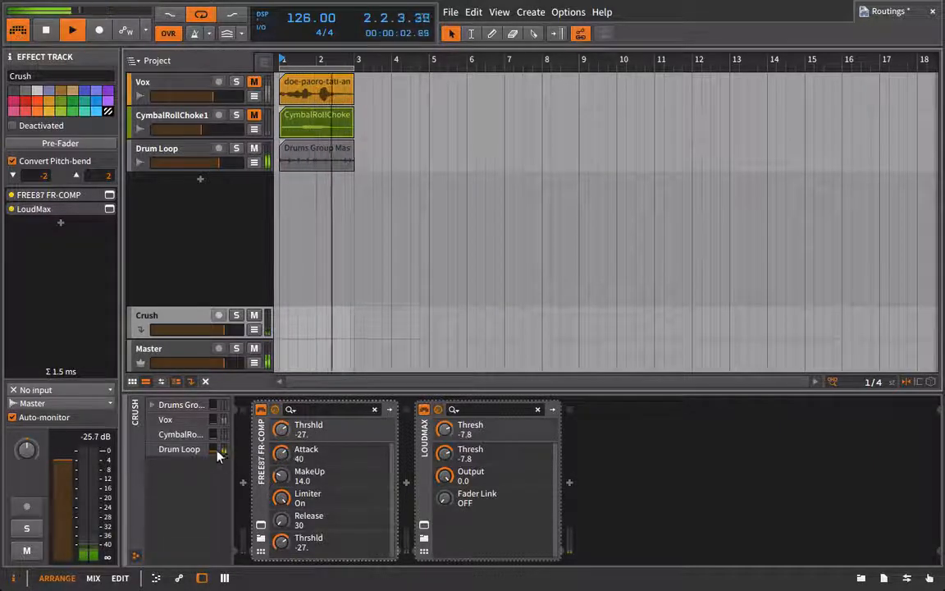
pyautogui.moveTo(214, 449); pyautogui.dragTo(214, 448)
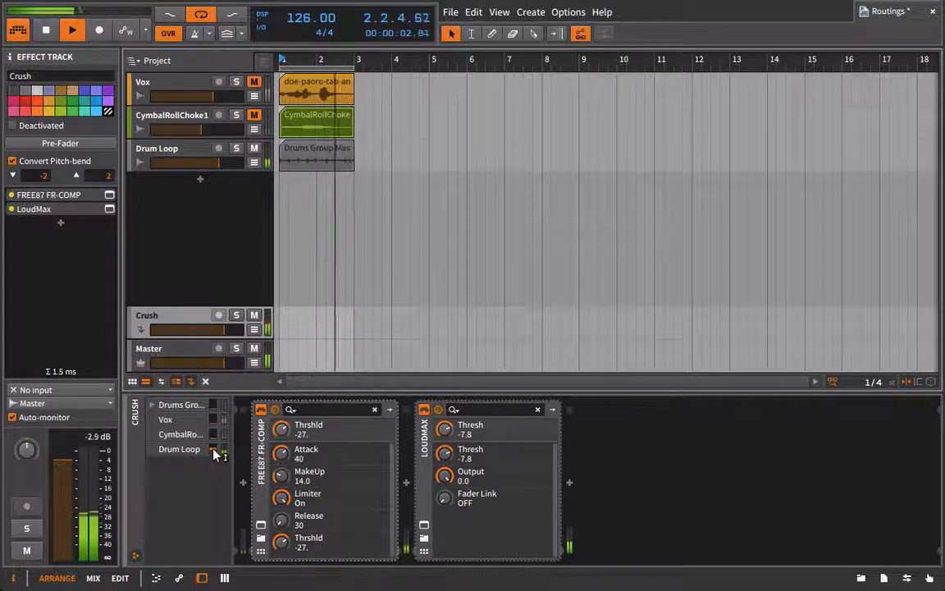
pyautogui.press('space')
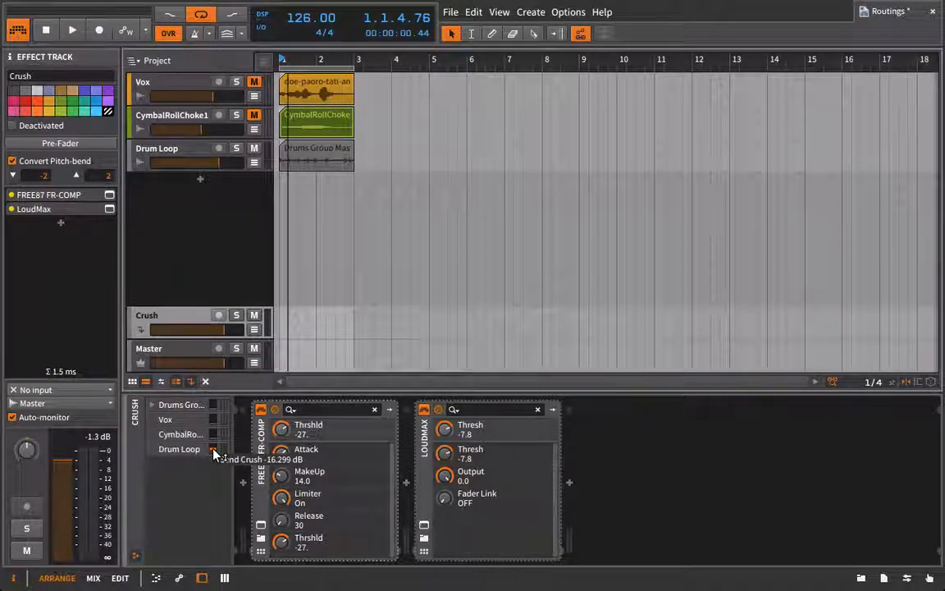
# - Play the loop through the Crush track's FR-COMP compressor and set its threshold to -48 dB and make-up gain to 5.25 dB
pyautogui.click(262, 527)
pyautogui.press('space')
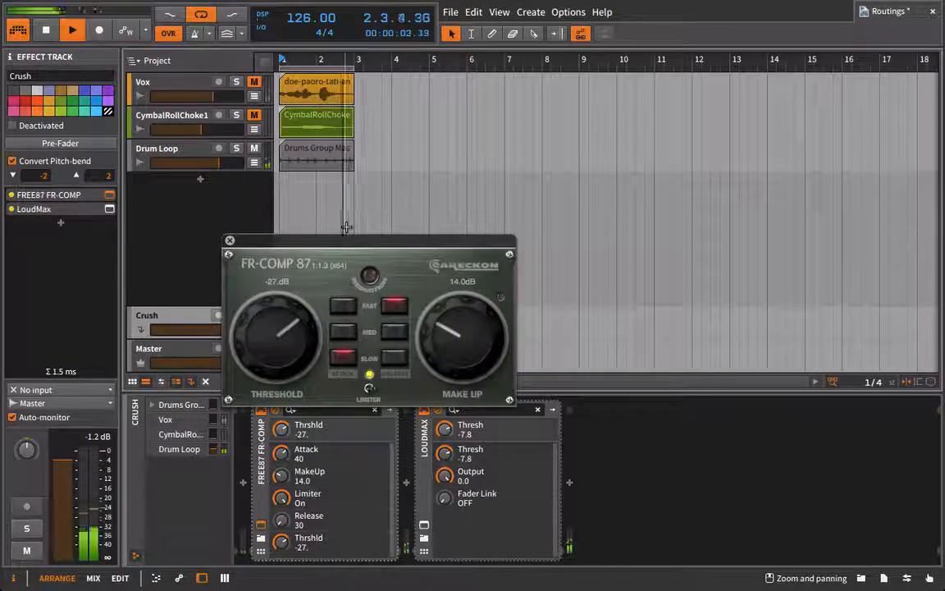
pyautogui.press('space')
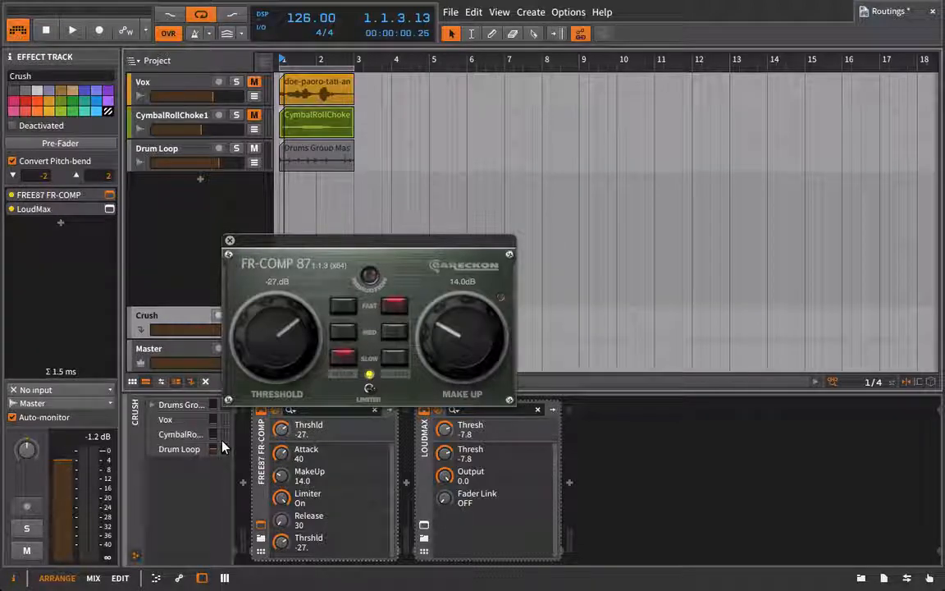
pyautogui.press('space')
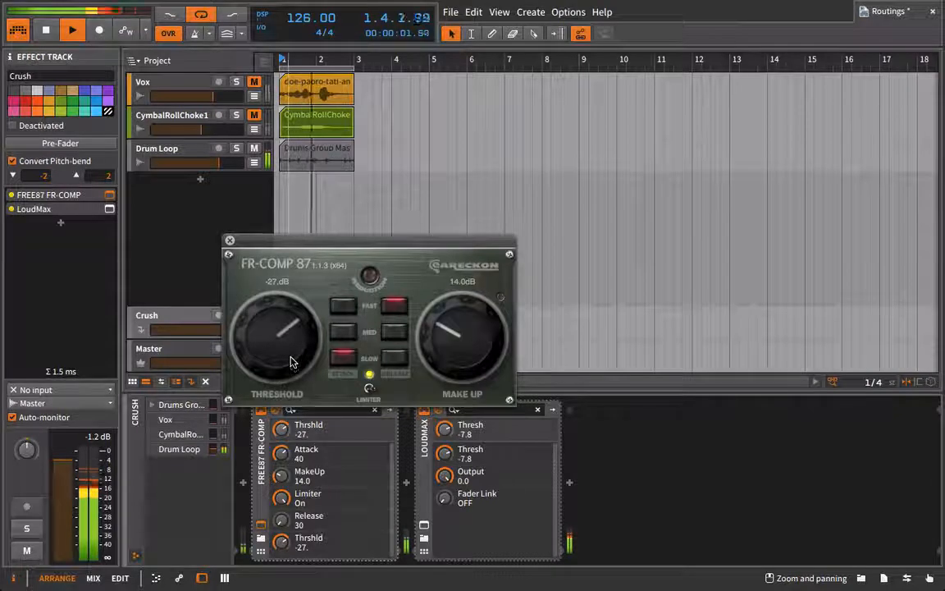
pyautogui.moveTo(292, 361); pyautogui.dragTo(282, 387)
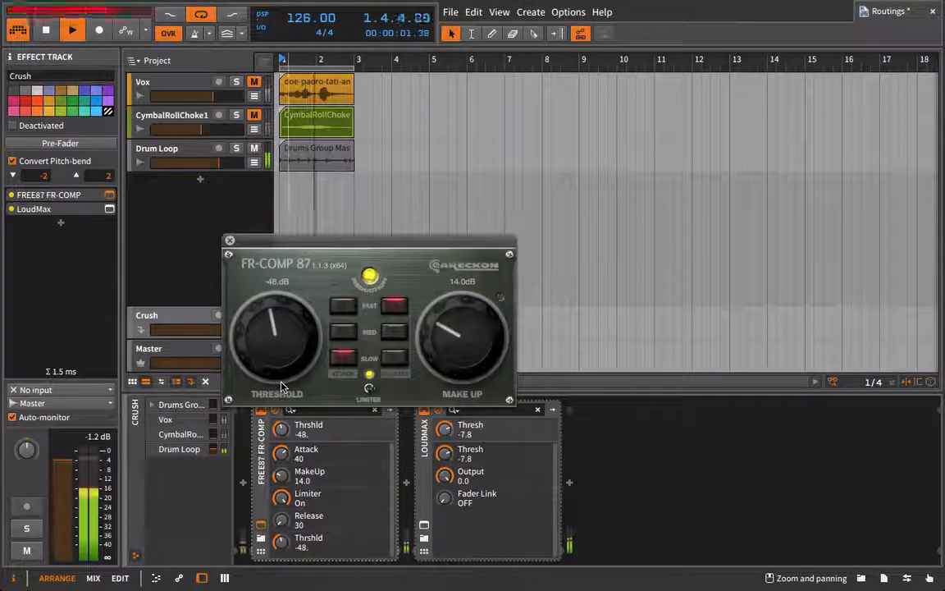
pyautogui.moveTo(465, 343); pyautogui.dragTo(465, 370)
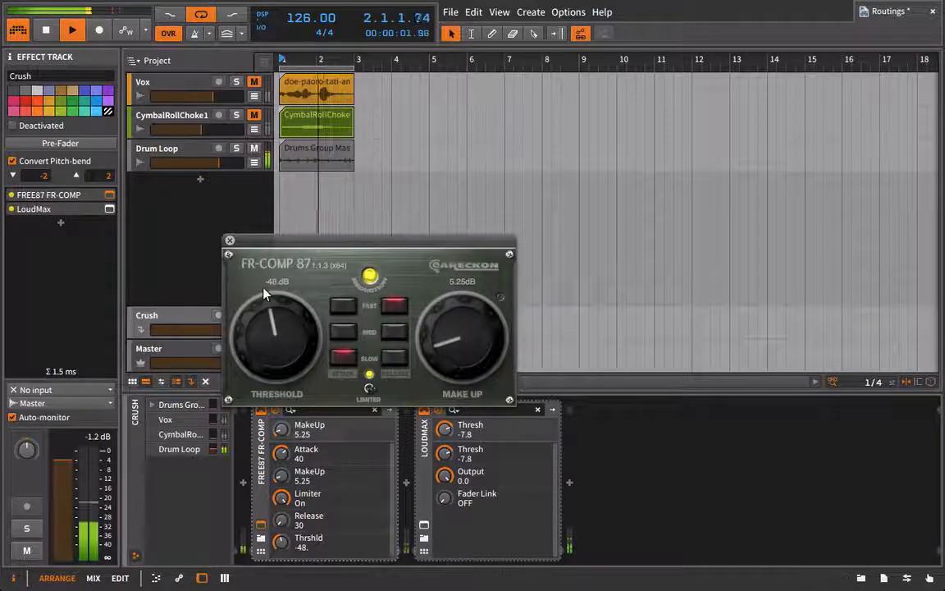
pyautogui.click(230, 240)
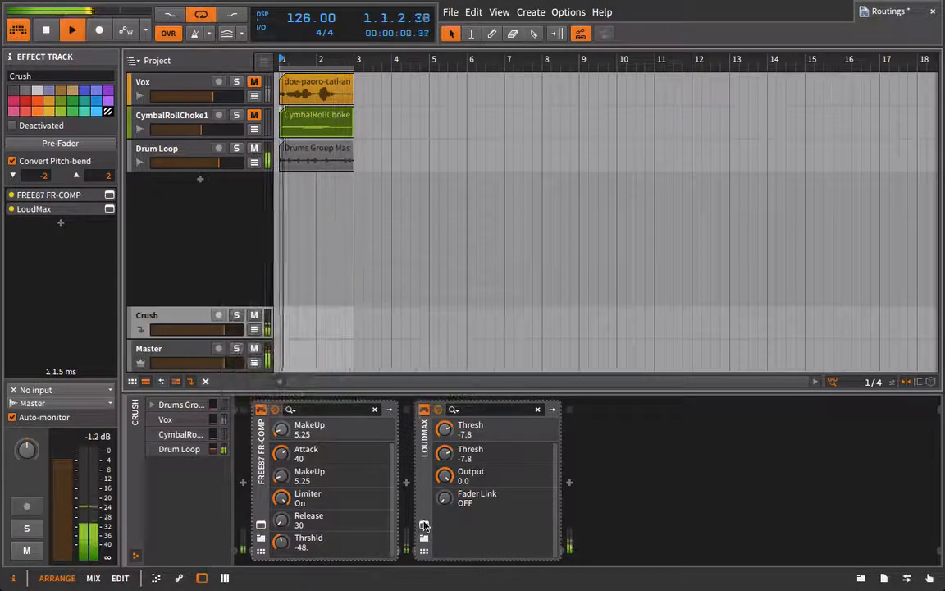
# - Lower the LoudMax limiter threshold on the Crush track to -19.1 dB
pyautogui.click(424, 525)
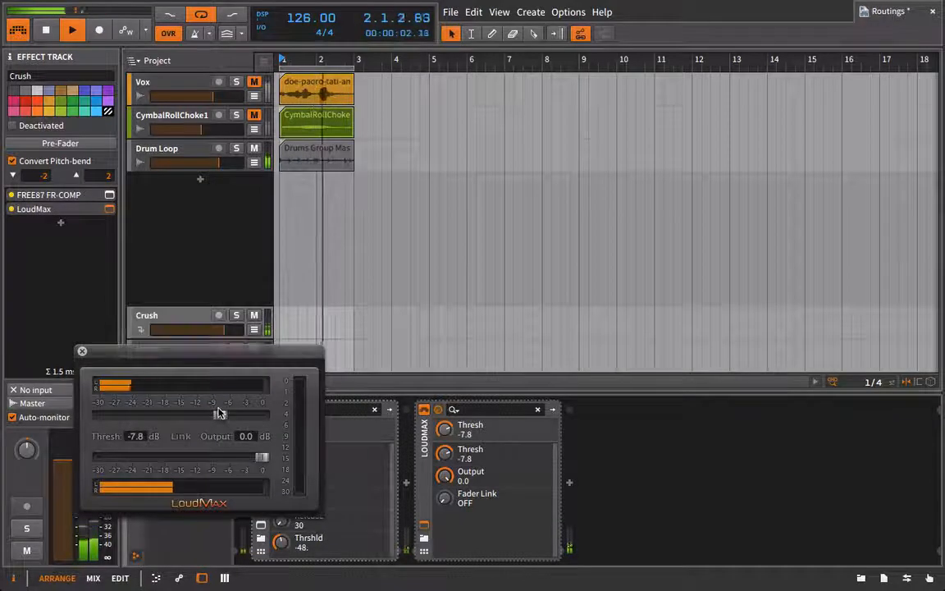
pyautogui.moveTo(218, 413); pyautogui.dragTo(158, 414)
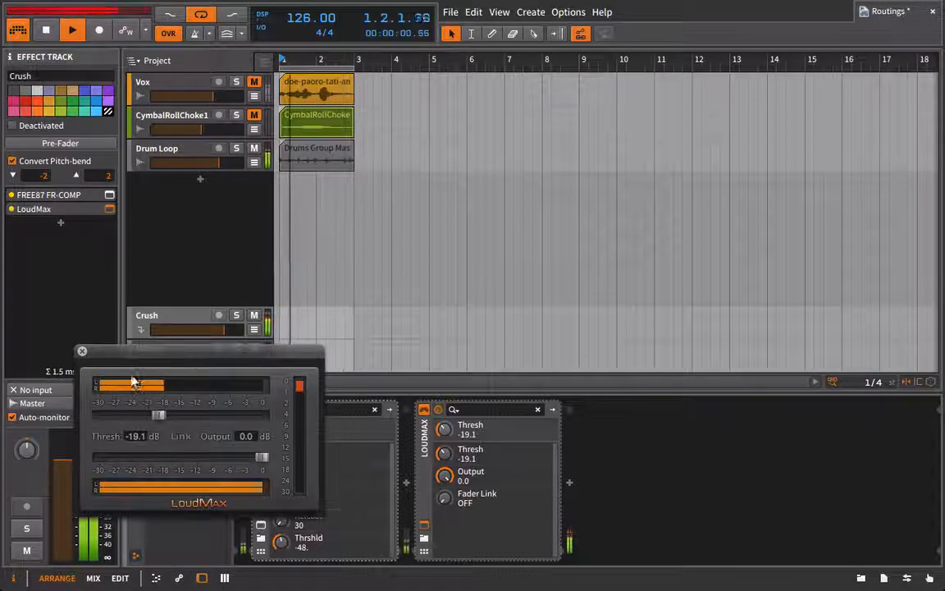
pyautogui.click(82, 350)
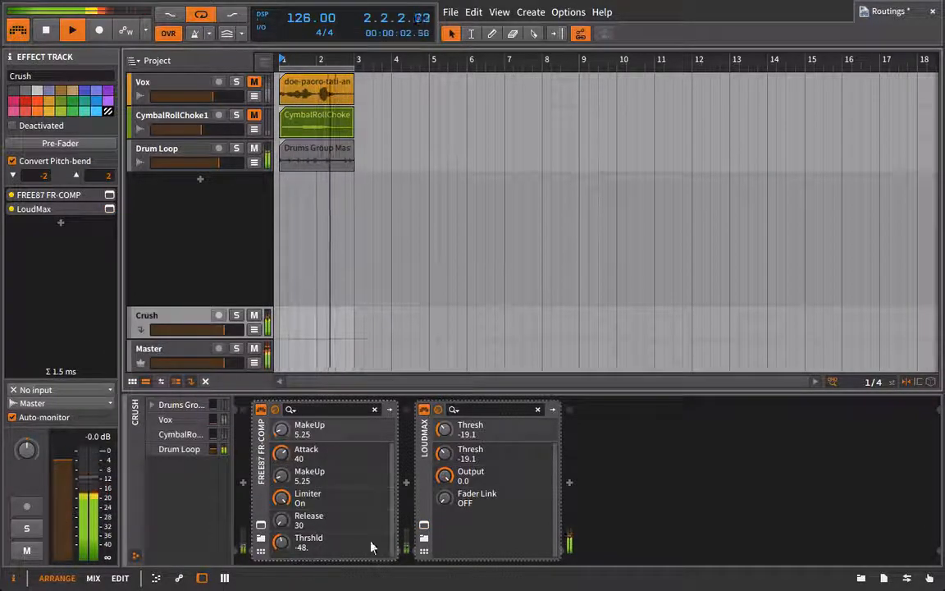
# - Raise the FR-COMP compressor's make-up gain to 11.2 dB and stop playback
pyautogui.click(260, 525)
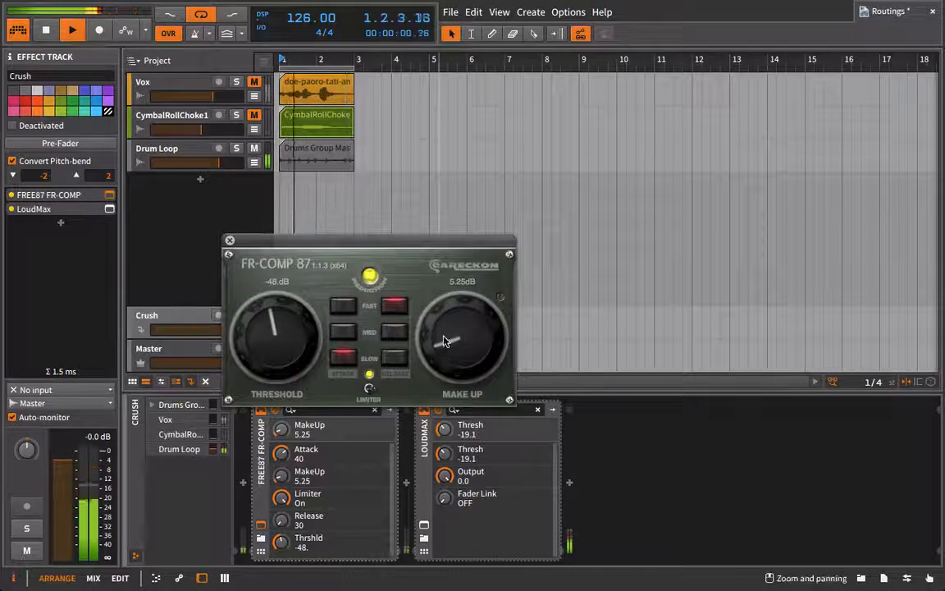
pyautogui.moveTo(443, 342); pyautogui.dragTo(465, 326)
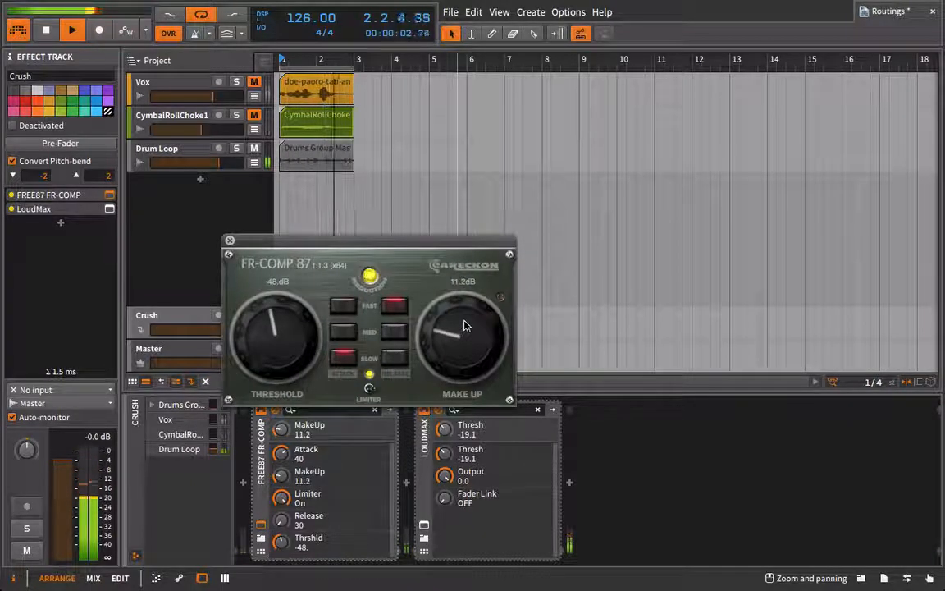
pyautogui.click(230, 243)
pyautogui.press('space')
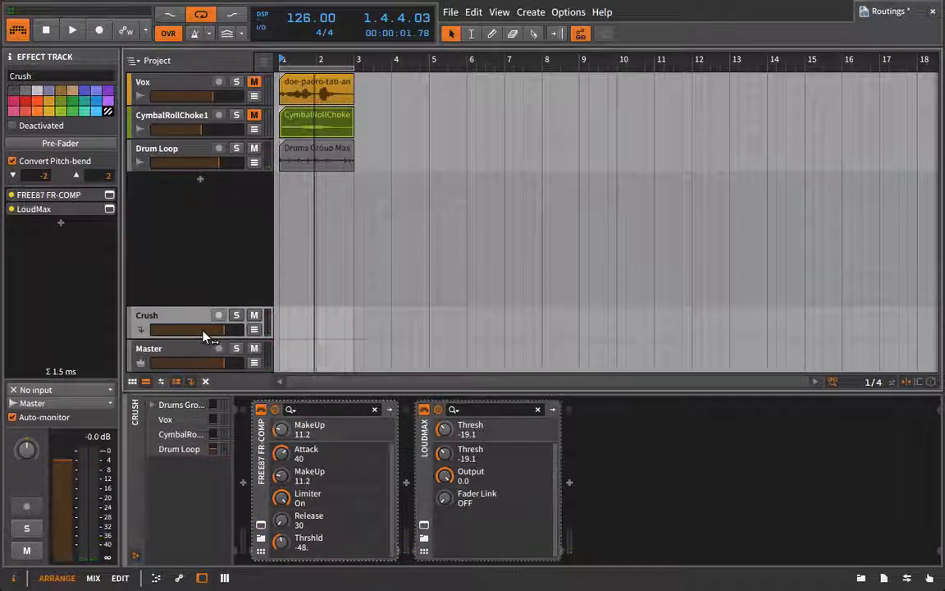
# - Set the Crush track's LoudMax output to -5.0 dB and its threshold to -17.5 dB, checking it in playback
pyautogui.click(185, 149)
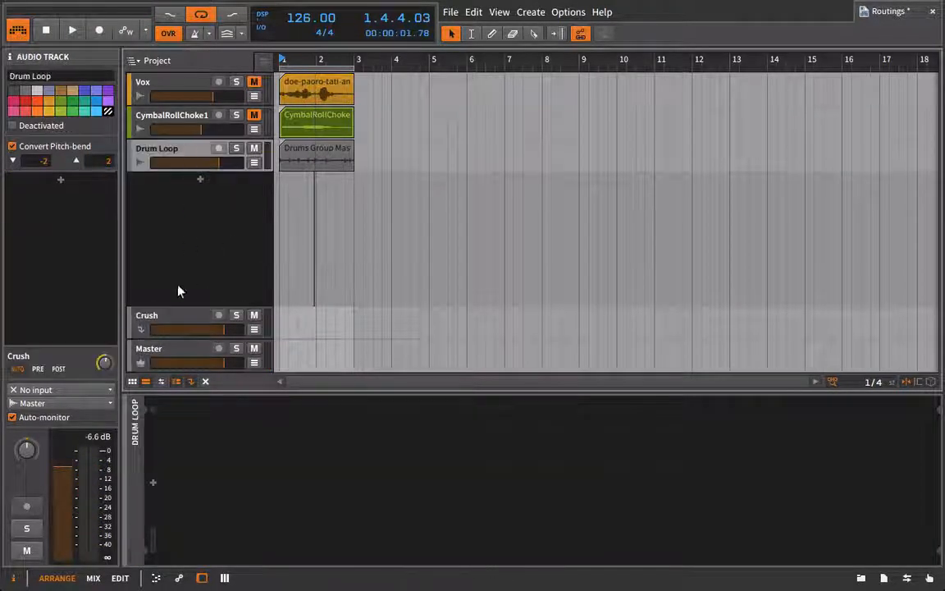
pyautogui.click(167, 320)
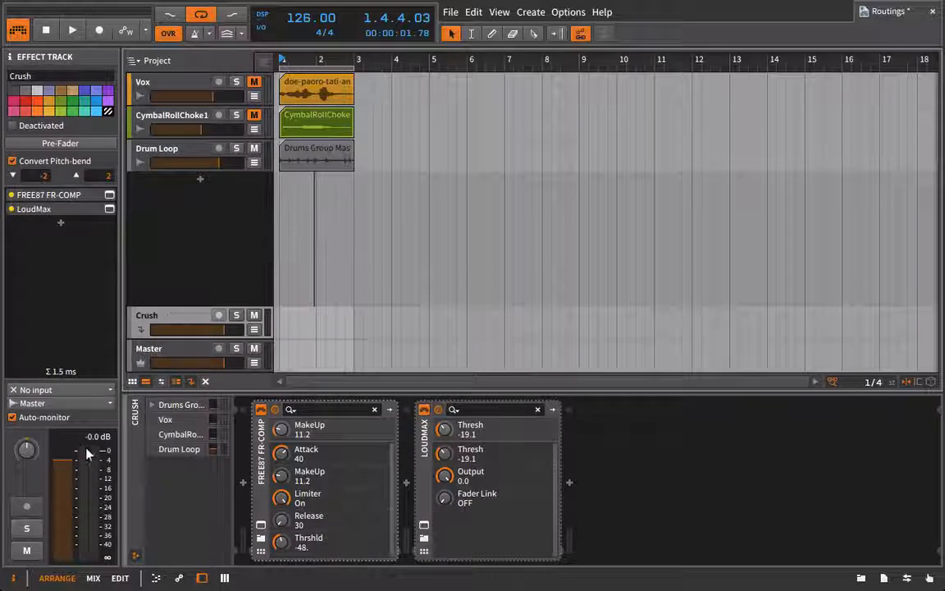
pyautogui.click(424, 526)
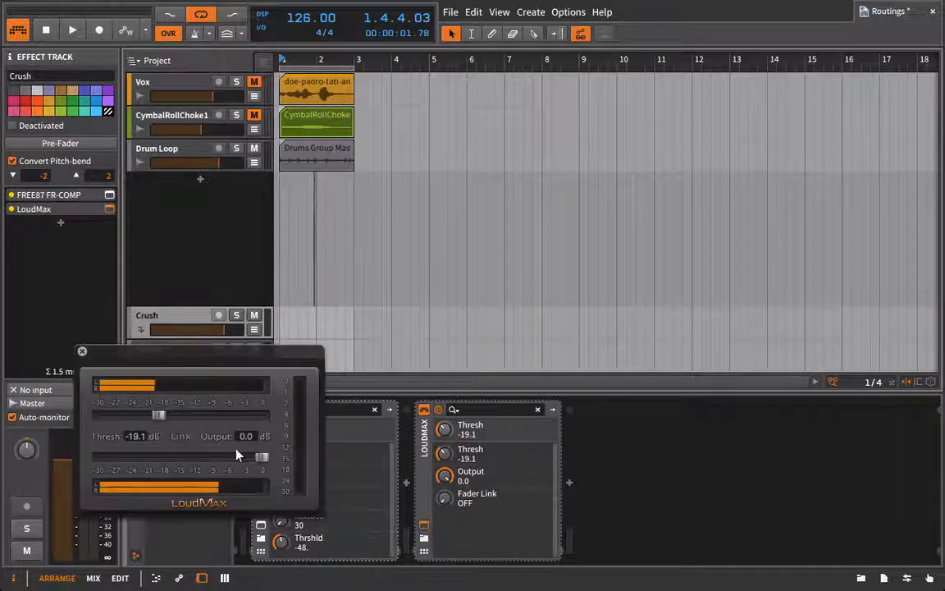
pyautogui.moveTo(261, 457); pyautogui.dragTo(233, 461)
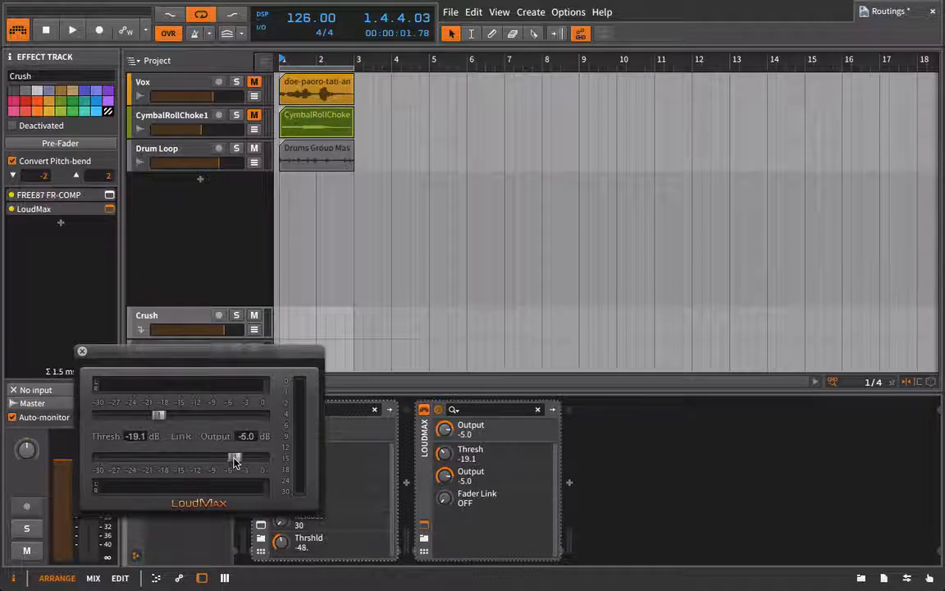
pyautogui.press('space')
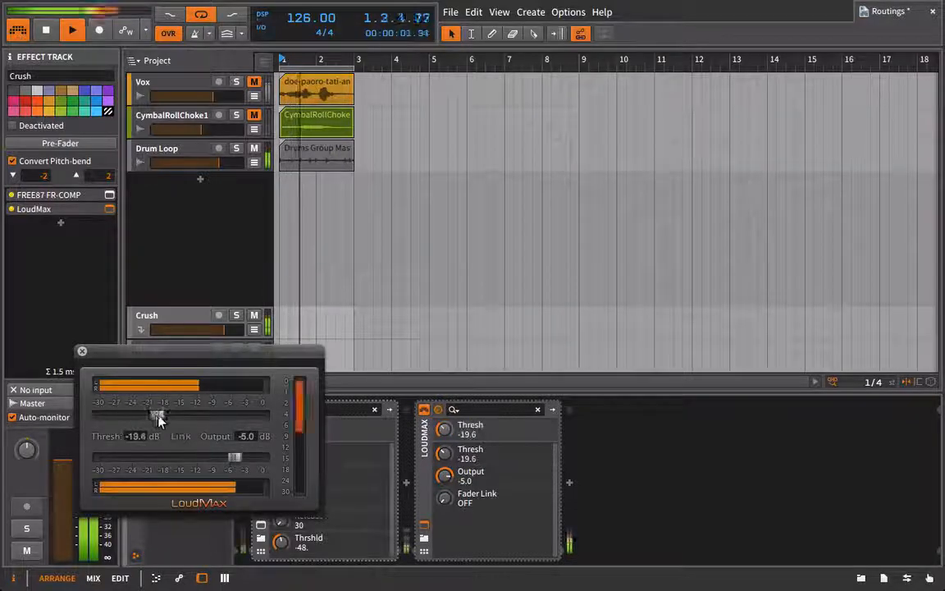
pyautogui.moveTo(159, 415)
pyautogui.mouseDown()
pyautogui.moveTo(197, 417)
pyautogui.moveTo(158, 427)
pyautogui.moveTo(167, 425)
pyautogui.mouseUp()
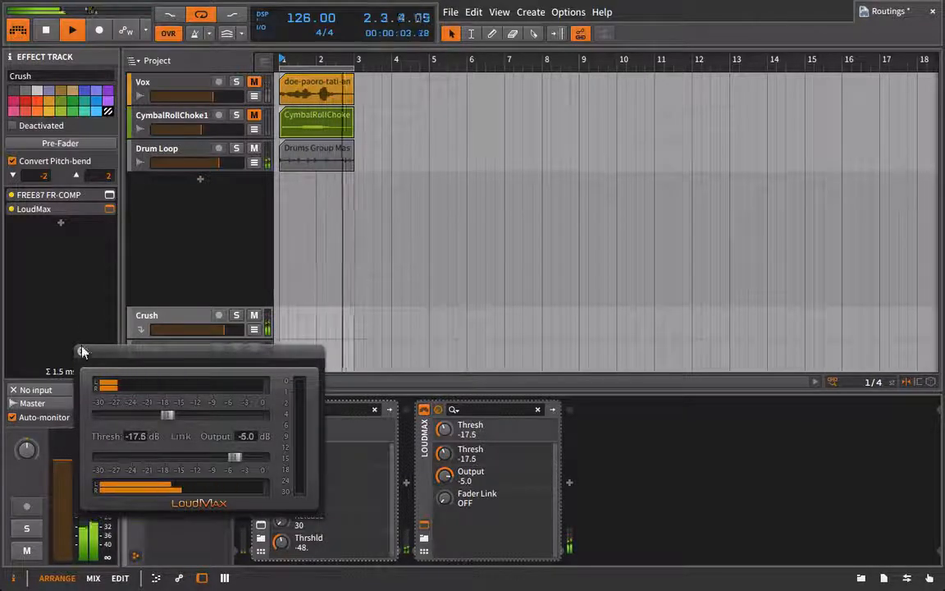
pyautogui.click(82, 351)
pyautogui.press('space')
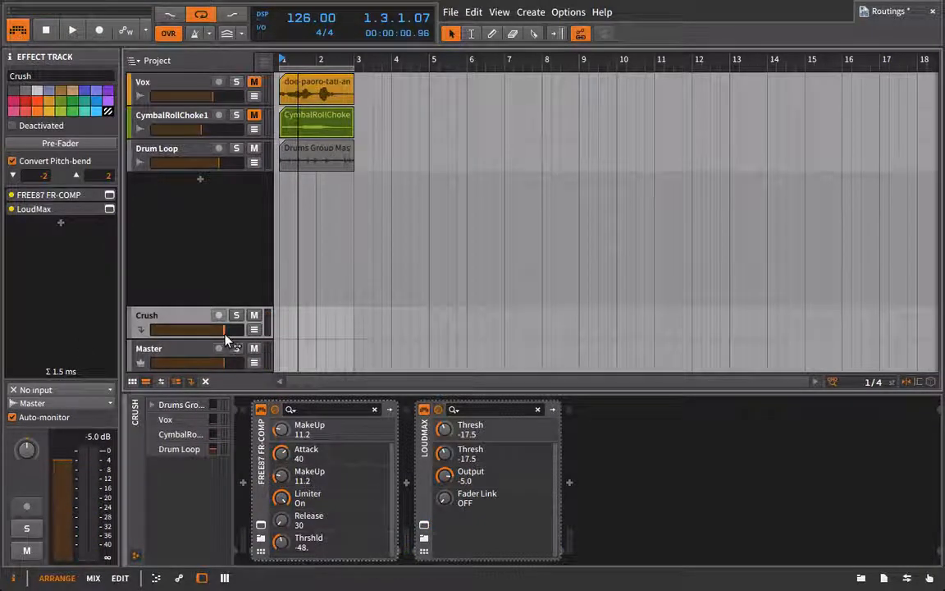
# - Bring the Crush track's volume up from silence to a moderate level during playback, toggling its mute to compare the blend
pyautogui.moveTo(226, 338); pyautogui.dragTo(152, 335)
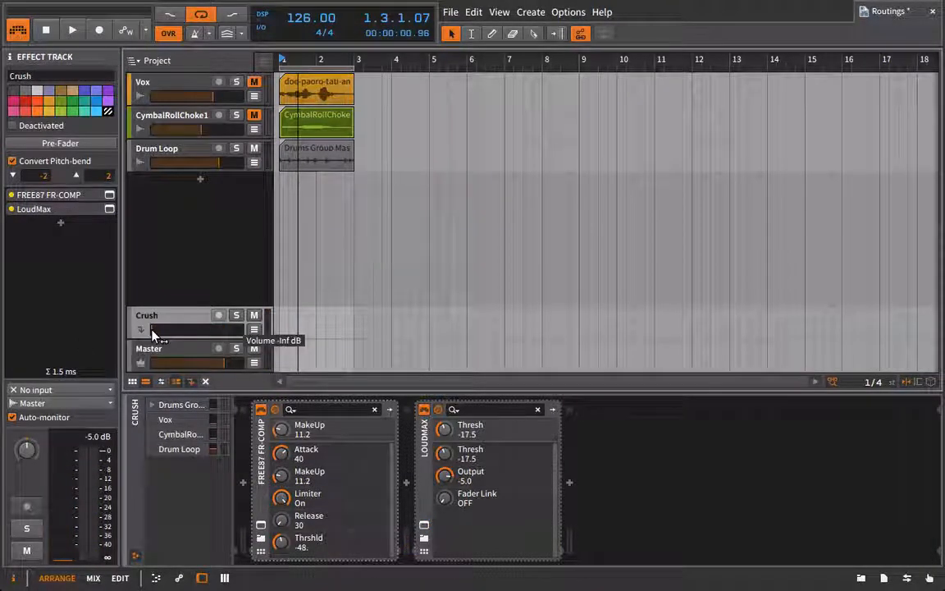
pyautogui.press('space')
pyautogui.moveTo(153, 335); pyautogui.dragTo(197, 334)
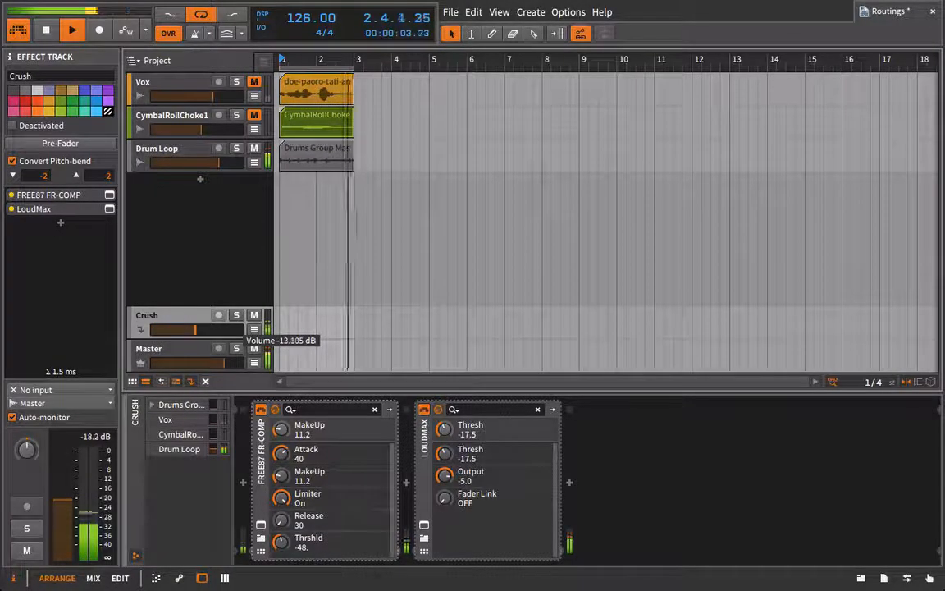
pyautogui.click(256, 321)
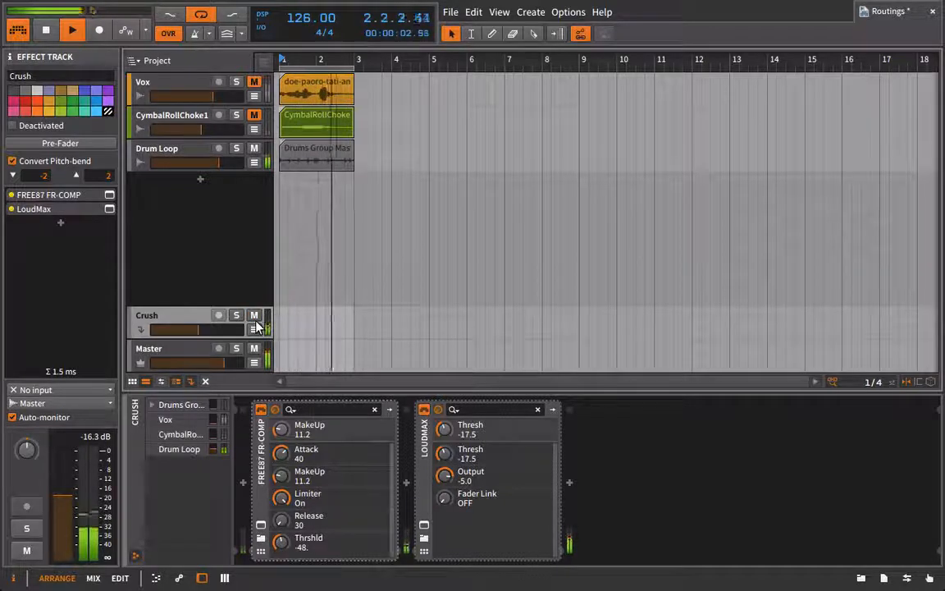
pyautogui.click(256, 322)
pyautogui.press('space')
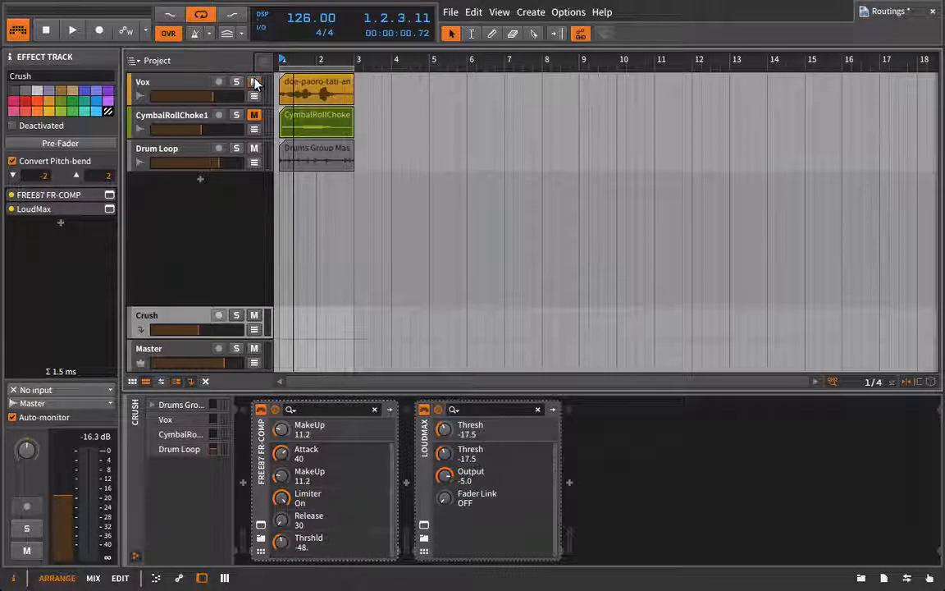
# - Unmute the Vox track and raise its send to Crush during playback, toggling the Crush mute to compare
pyautogui.press('space')
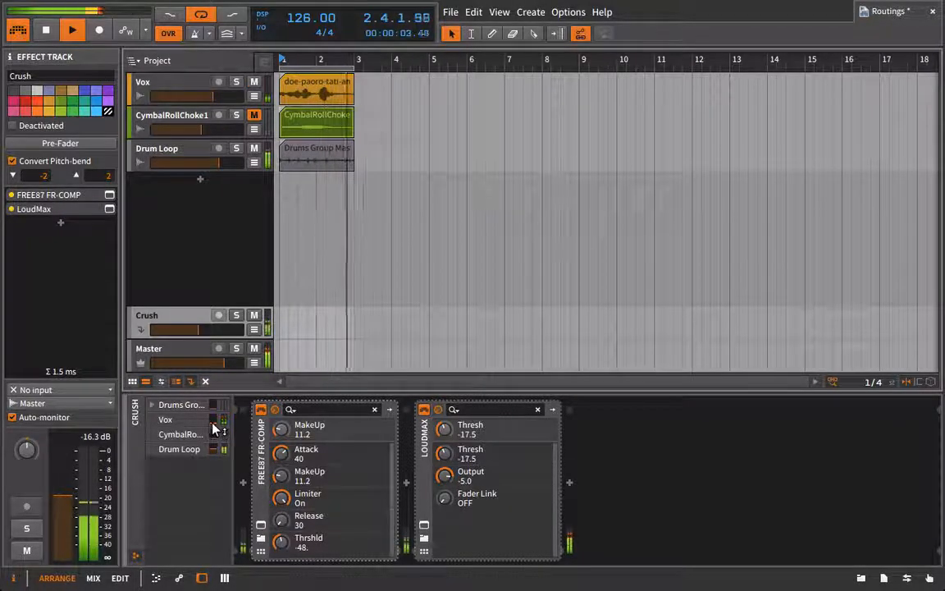
pyautogui.moveTo(212, 422); pyautogui.dragTo(212, 374)
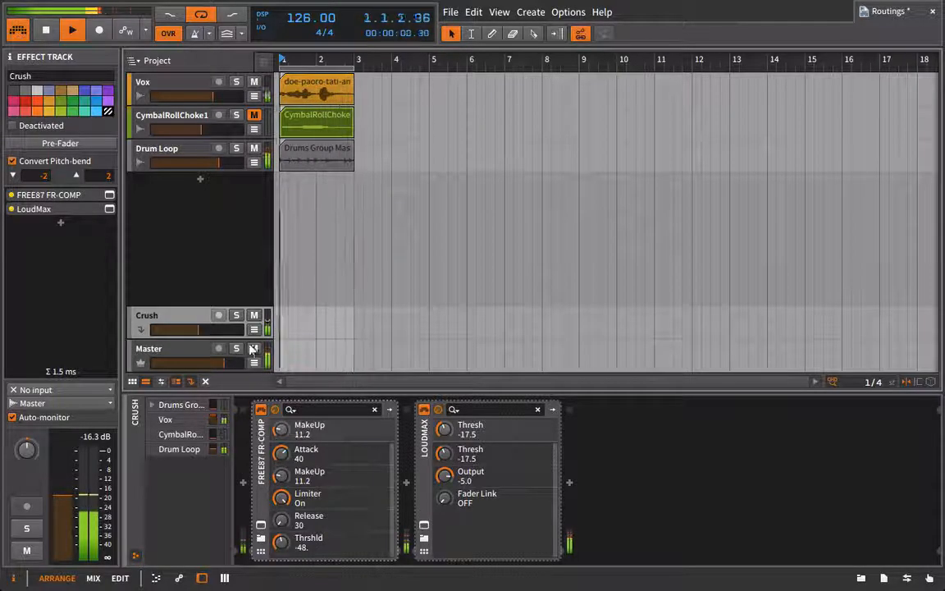
pyautogui.click(254, 316)
pyautogui.click(255, 316)
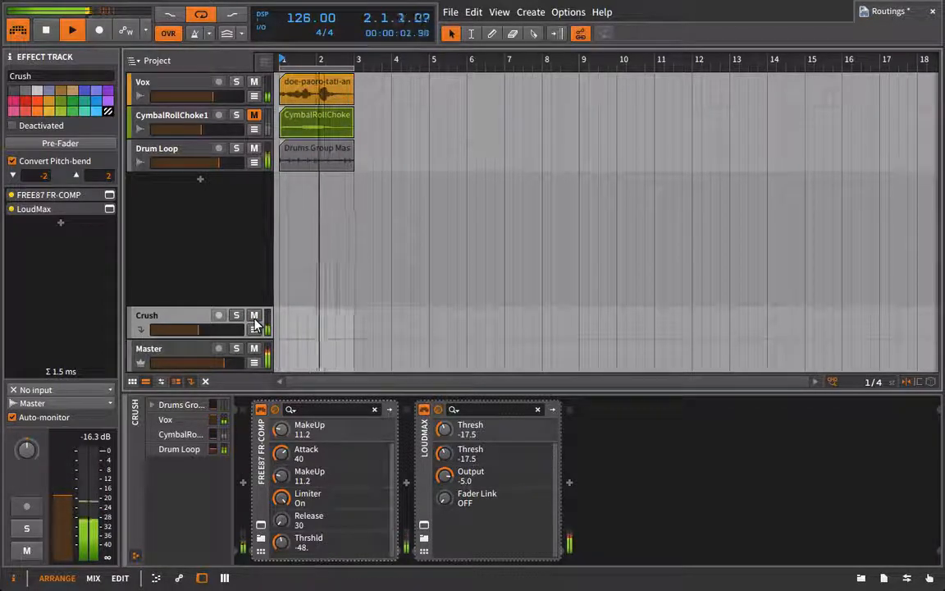
# - Raise the Drum Loop track's volume slightly, lower the Vox track's volume, and stop playback
pyautogui.moveTo(220, 163); pyautogui.dragTo(224, 163)
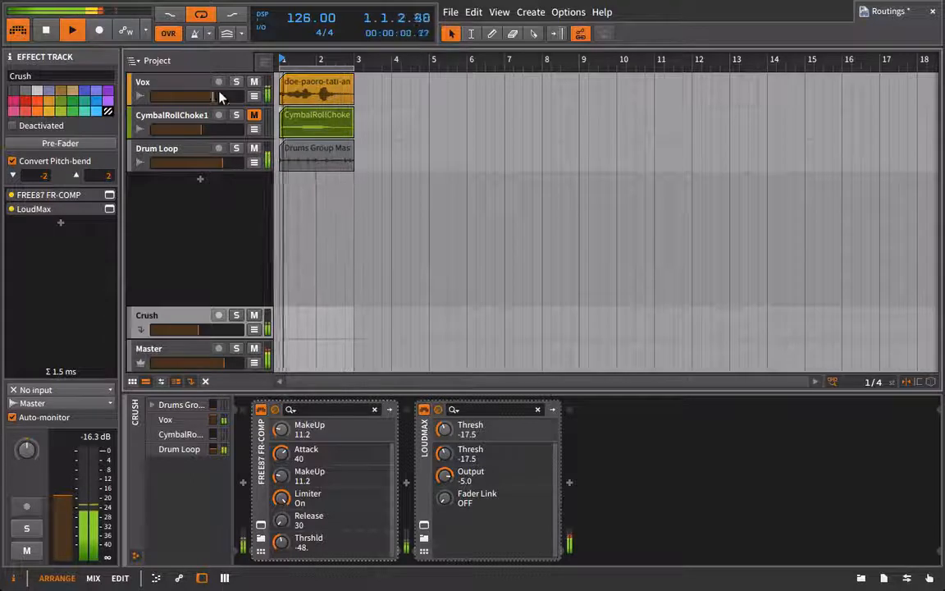
pyautogui.moveTo(220, 97); pyautogui.dragTo(198, 97)
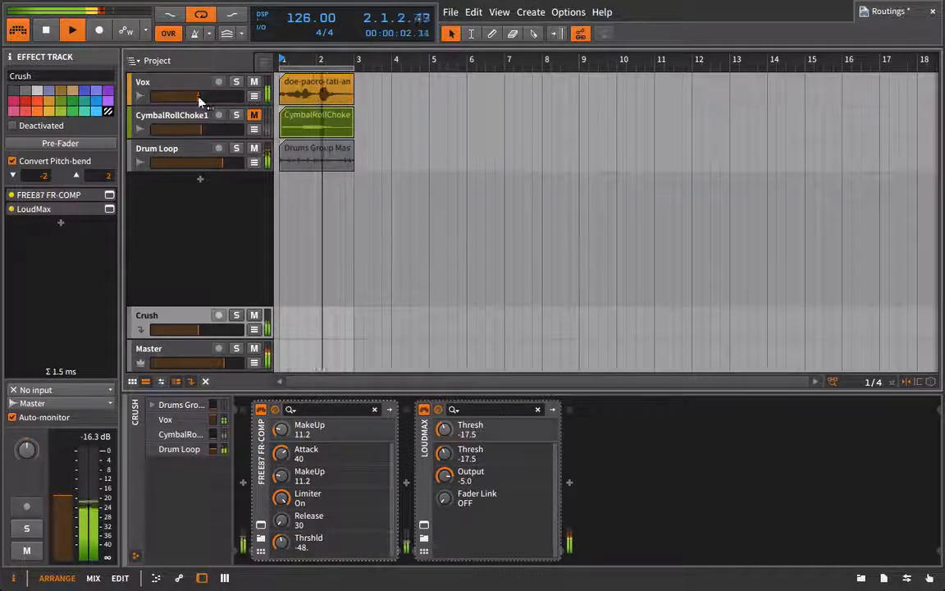
pyautogui.press('space')
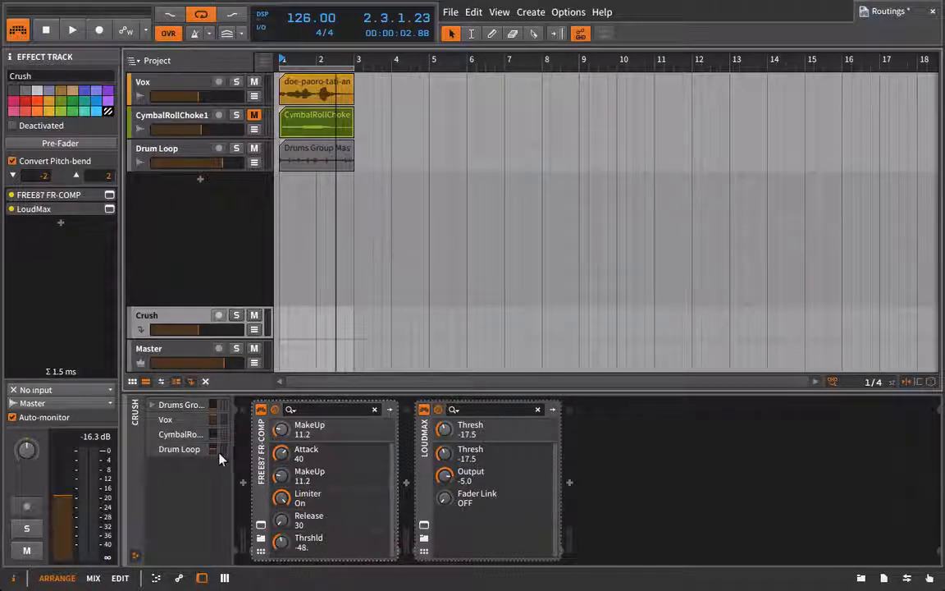
# - Adjust the Drum Loop and Vox sends to Crush, setting Vox to about -20.5 dB in playback with the FR-COMP compressor in view
pyautogui.moveTo(213, 449); pyautogui.dragTo(214, 439)
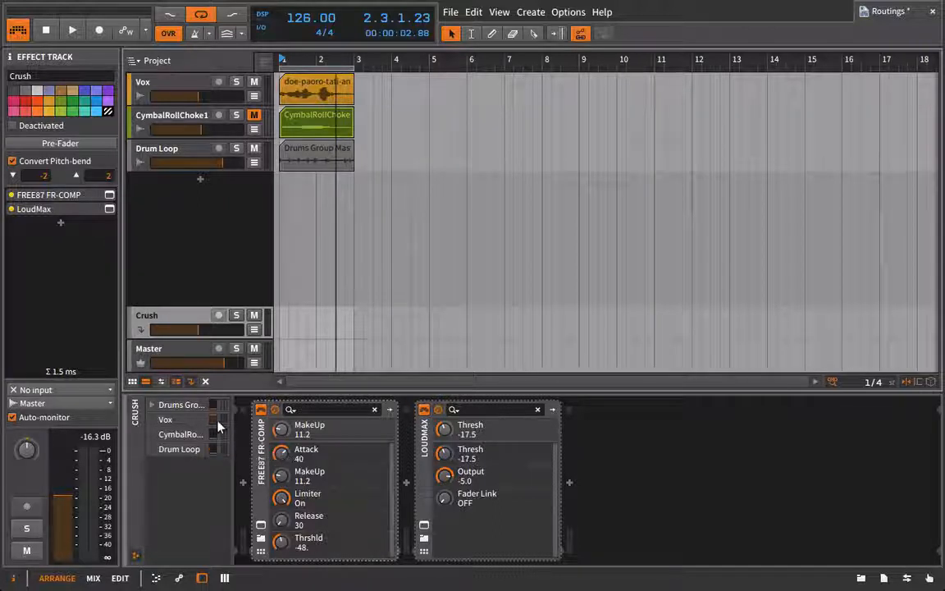
pyautogui.moveTo(215, 420); pyautogui.dragTo(214, 406)
pyautogui.press('space')
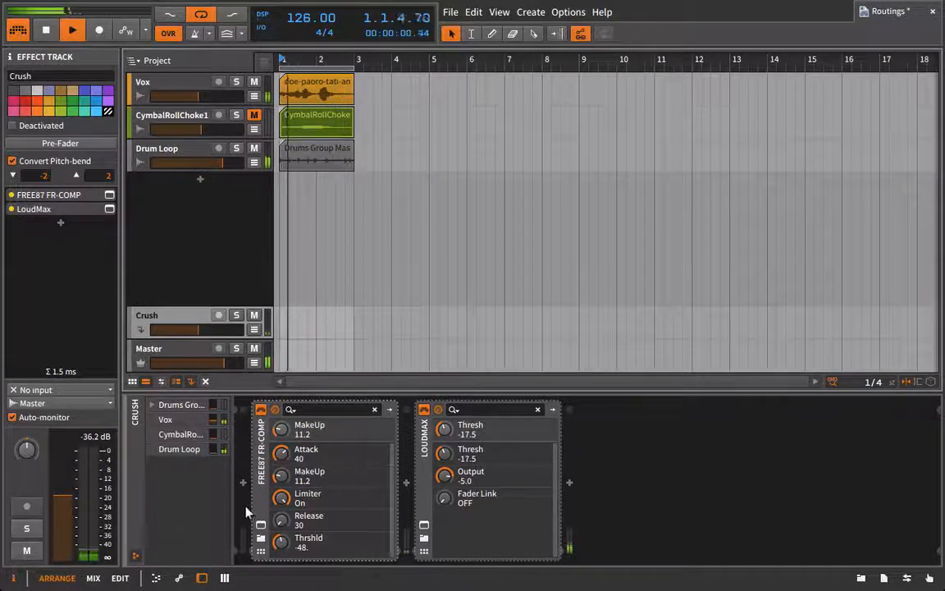
pyautogui.click(261, 526)
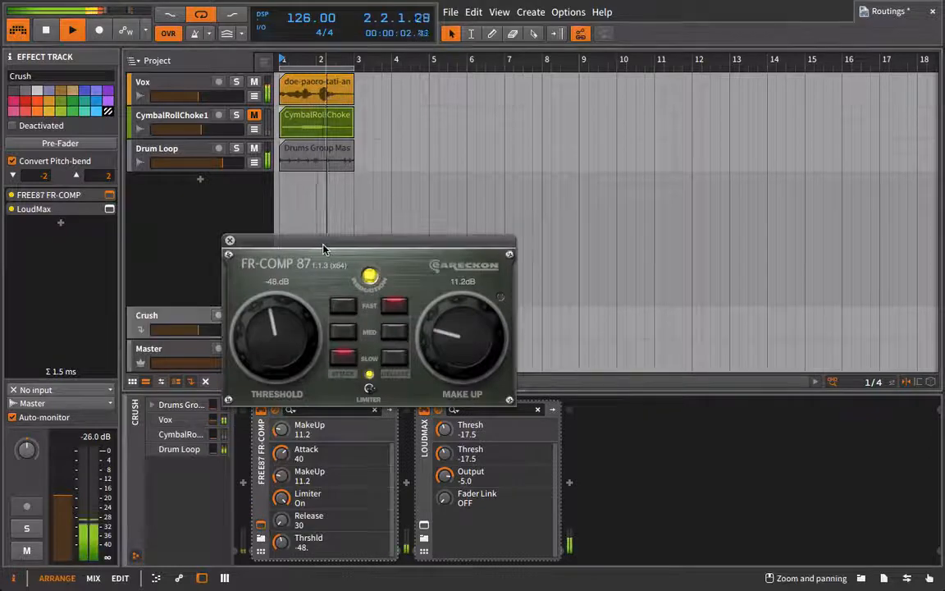
pyautogui.moveTo(215, 422); pyautogui.dragTo(215, 437)
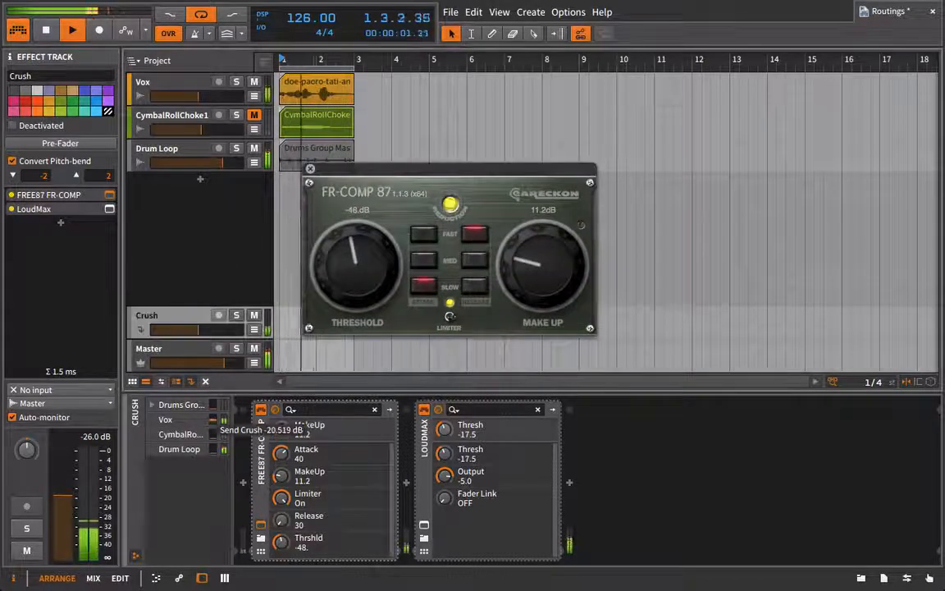
pyautogui.click(310, 168)
# - Check the LoudMax limiter's levels on the Crush track during playback, and stop playback
pyautogui.click(424, 526)
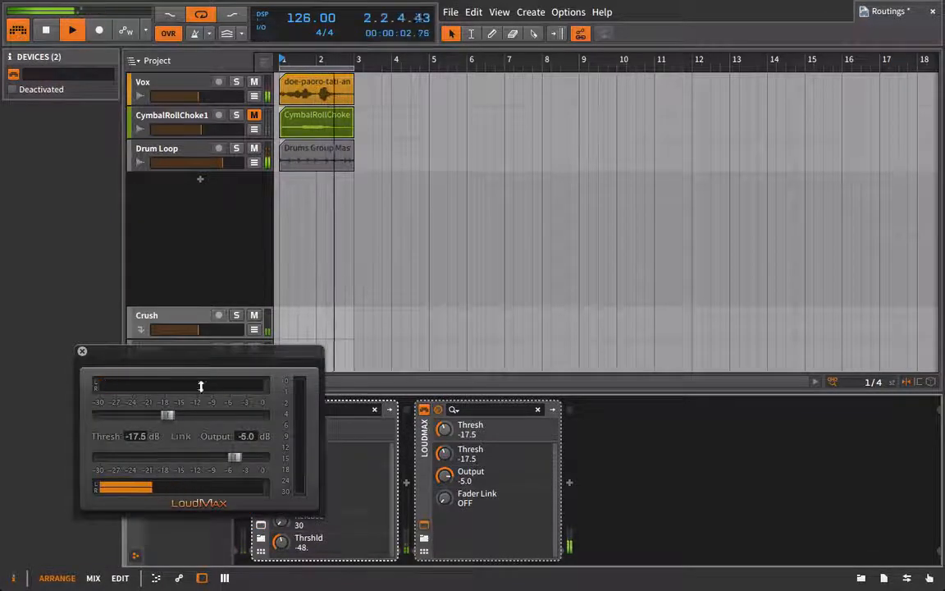
pyautogui.click(82, 350)
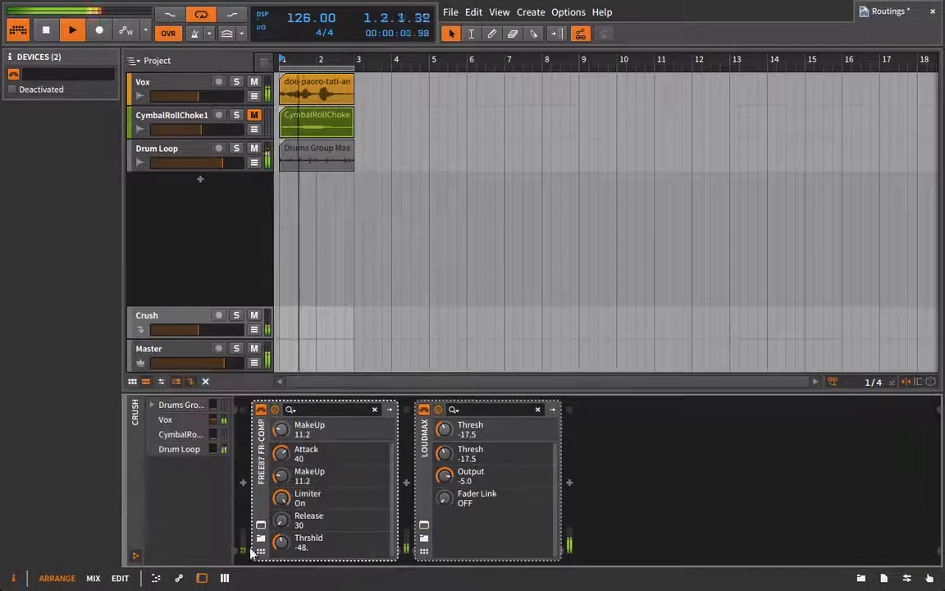
pyautogui.press('space')
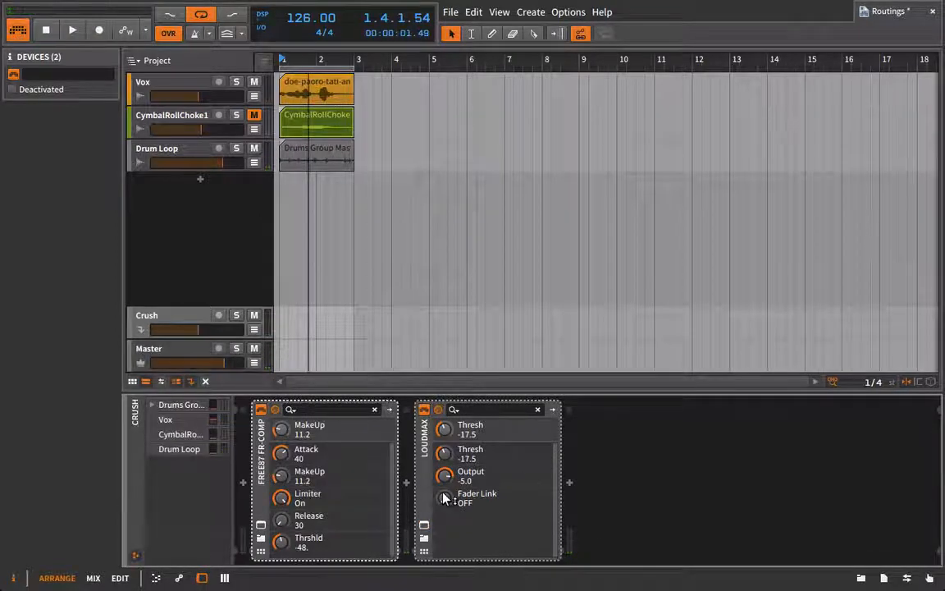
# - Examine the Vox clip's waveform in an enlarged detail editor, and return to the Crush track's device chain
pyautogui.doubleClick(316, 92)
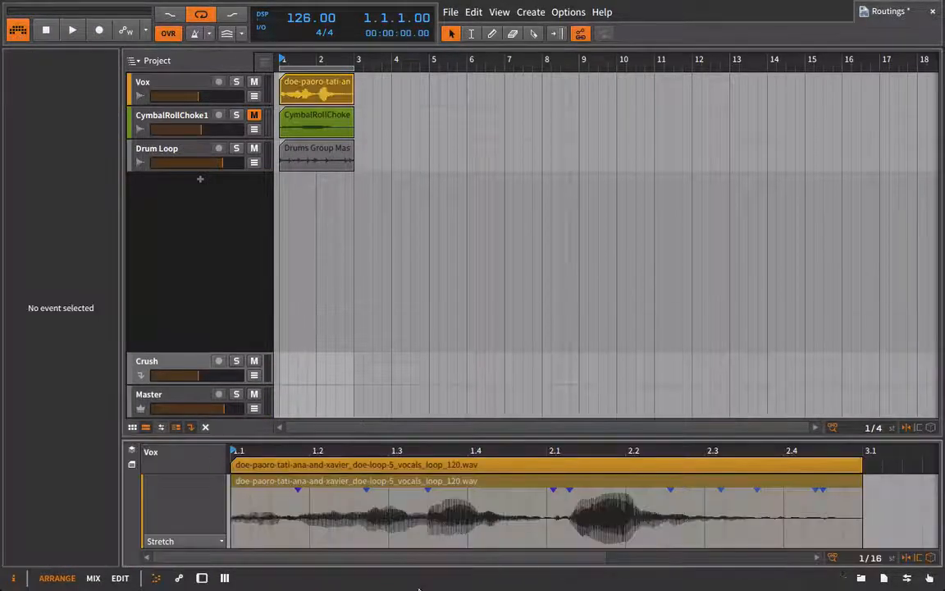
pyautogui.moveTo(401, 436); pyautogui.dragTo(401, 201)
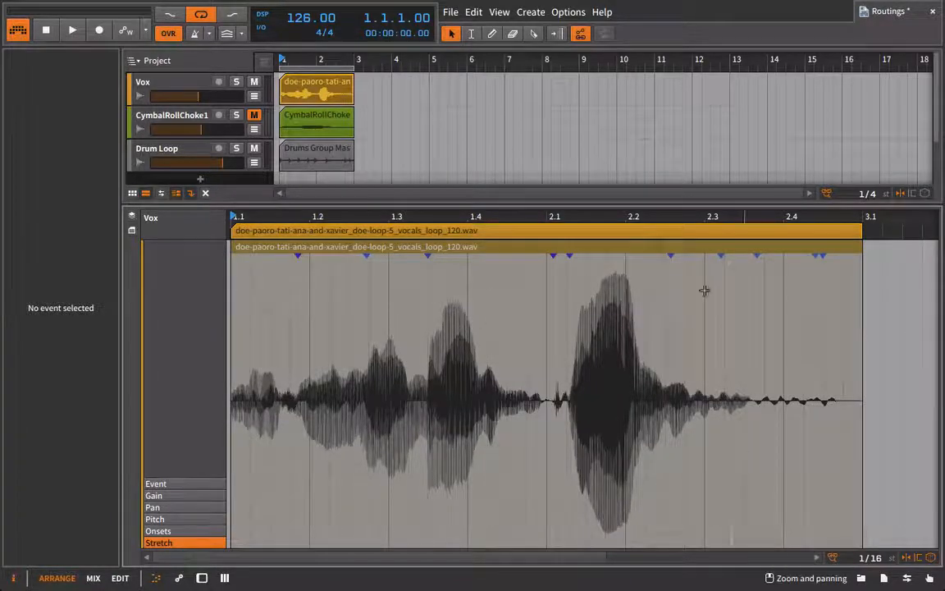
pyautogui.moveTo(527, 204); pyautogui.dragTo(514, 450)
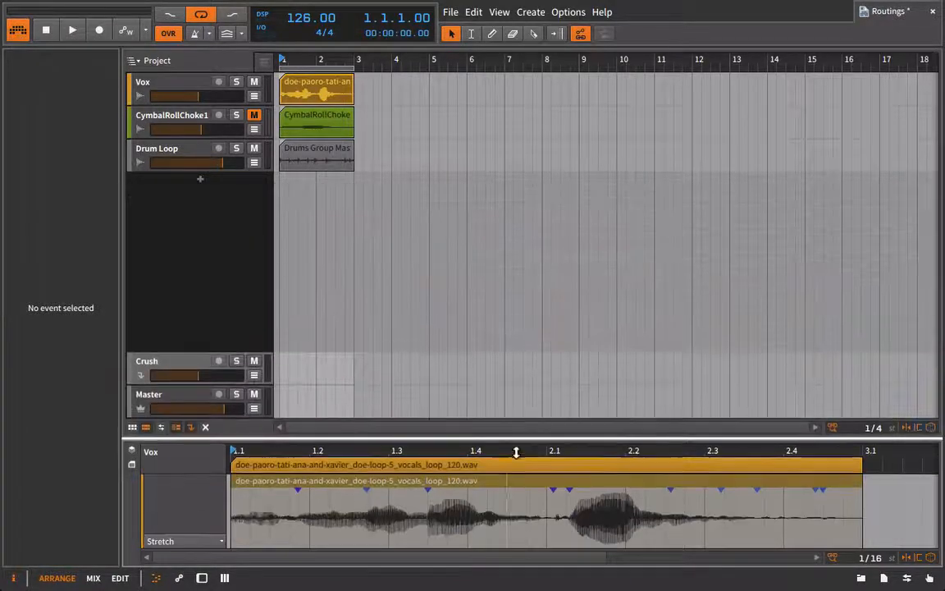
pyautogui.click(175, 359)
pyautogui.press('d')
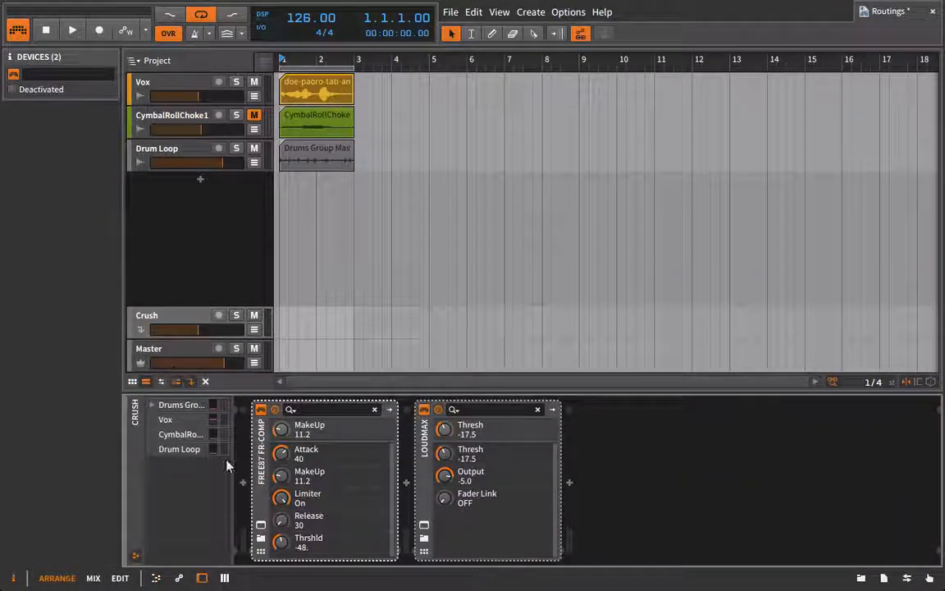
# - Raise the Vox send to Crush to about -15.8 dB and increase the Drum Loop send during playback
pyautogui.moveTo(212, 419); pyautogui.dragTo(212, 402)
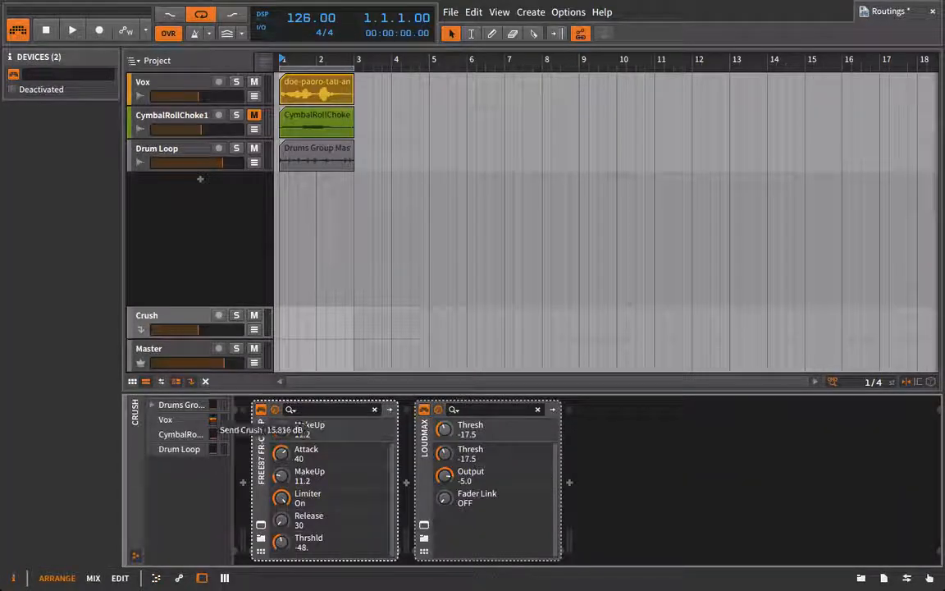
pyautogui.press('space')
pyautogui.moveTo(211, 449); pyautogui.dragTo(211, 428)
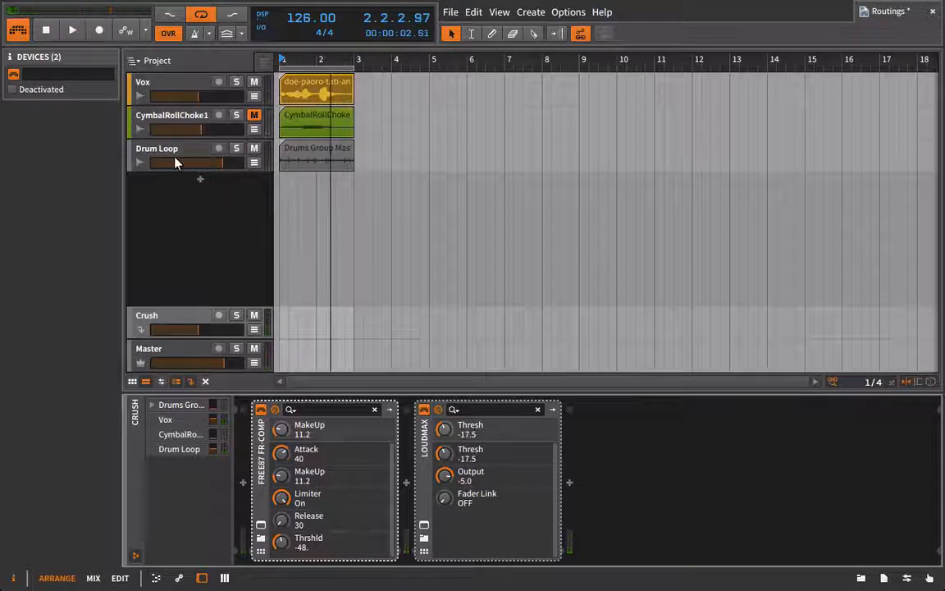
# - Examine the Vox track's Crush send in the inspector and the mixer, and return to the arrangement
pyautogui.click(152, 89)
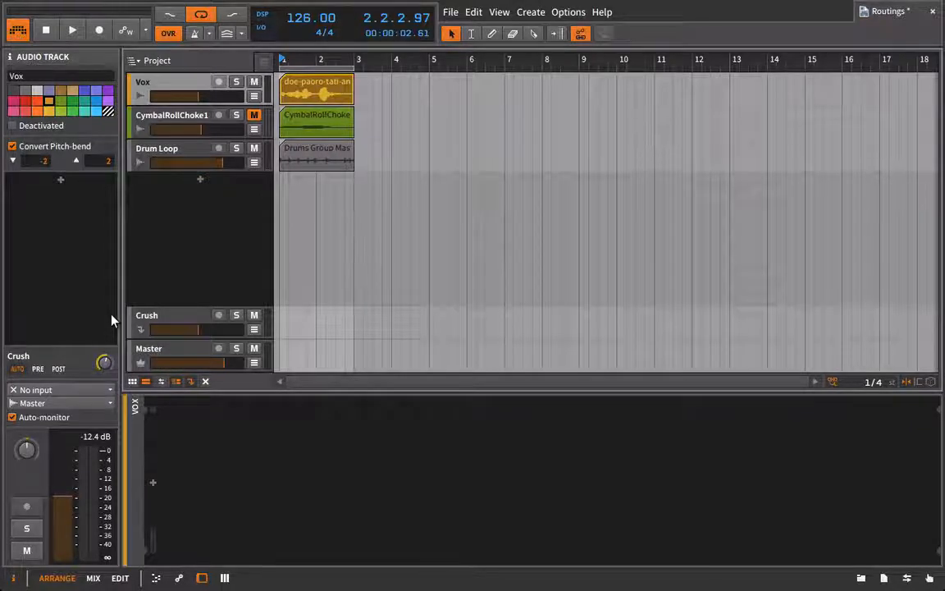
pyautogui.hotkey('alt', '2')
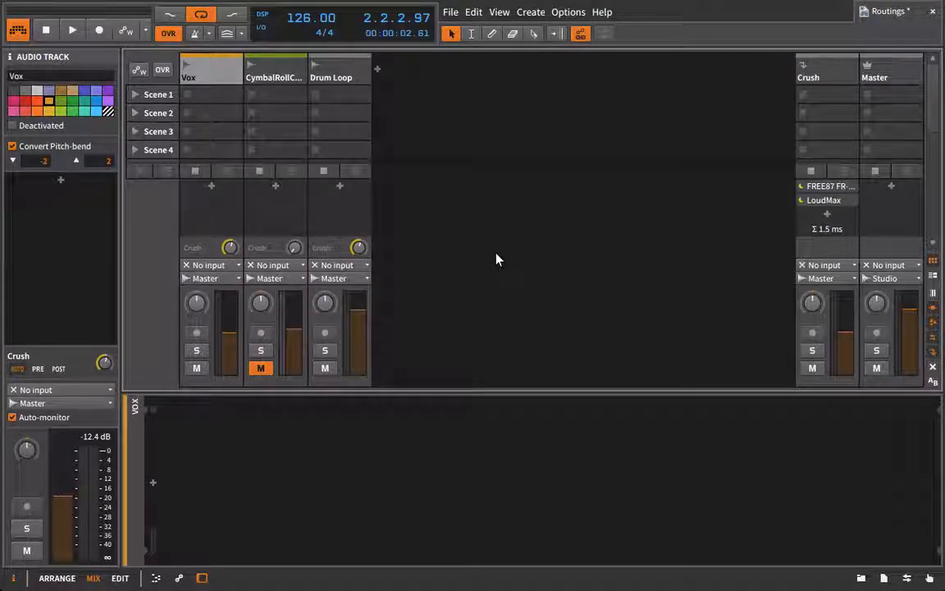
pyautogui.press('F6')
# - Rebalance the Vox, Crush and Drum Loop volumes in playback, with Crush at -15.0 dB and Drum Loop at -5.2 dB, toggling Crush's mute to compare
pyautogui.press('space')
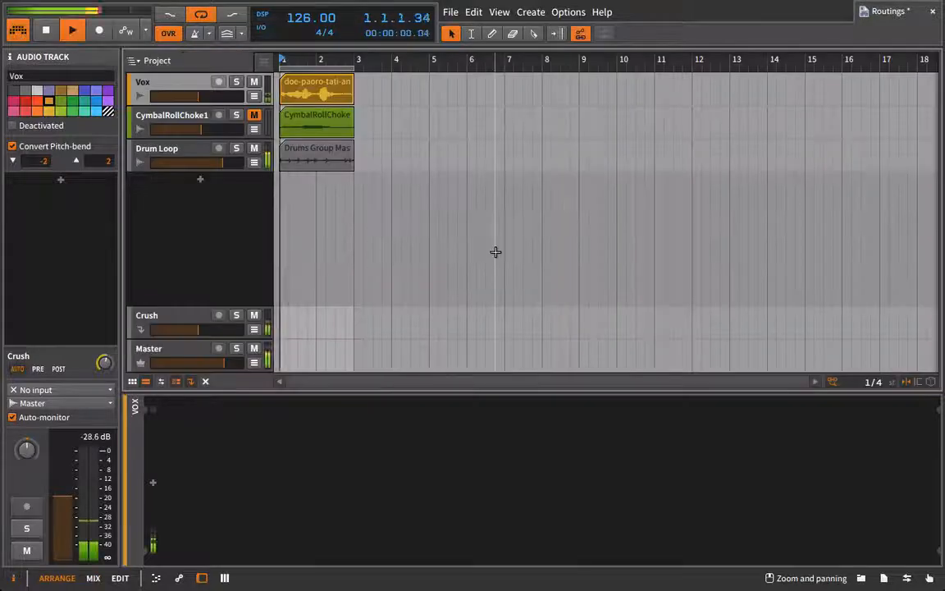
pyautogui.moveTo(201, 96); pyautogui.dragTo(206, 96)
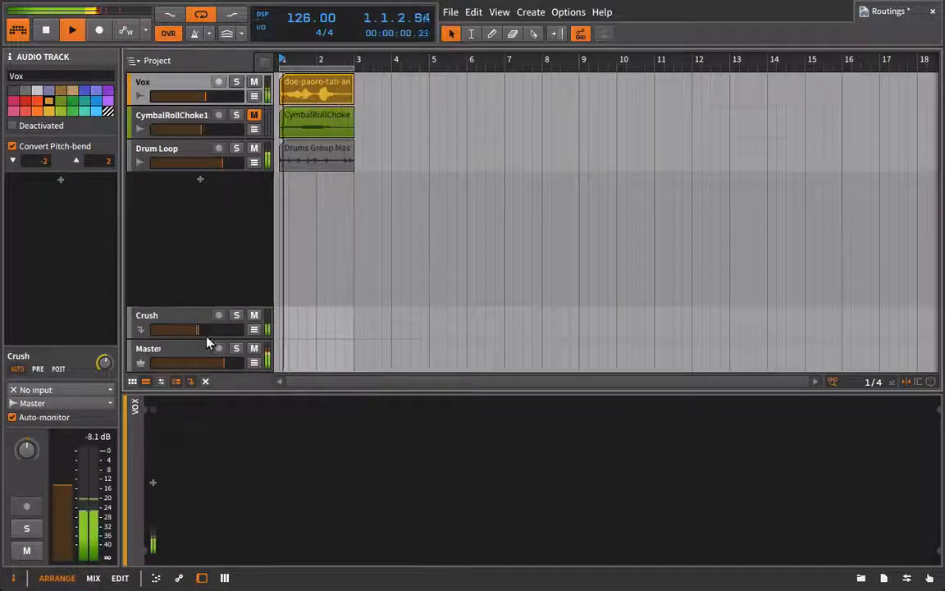
pyautogui.moveTo(196, 329); pyautogui.dragTo(199, 329)
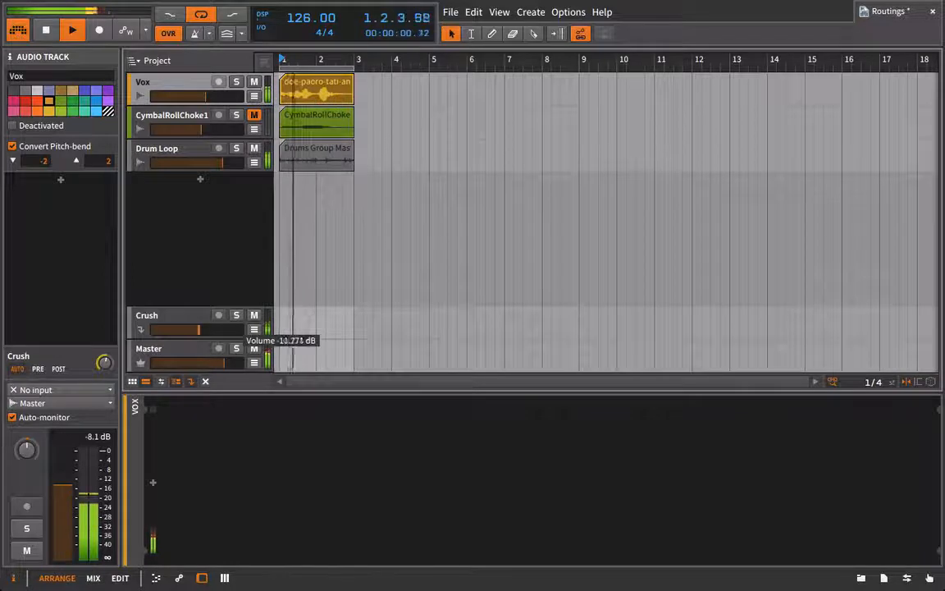
pyautogui.click(221, 162)
pyautogui.moveTo(221, 163)
pyautogui.mouseDown()
pyautogui.moveTo(234, 162)
pyautogui.moveTo(217, 161)
pyautogui.mouseUp()
pyautogui.moveTo(205, 97); pyautogui.dragTo(196, 97)
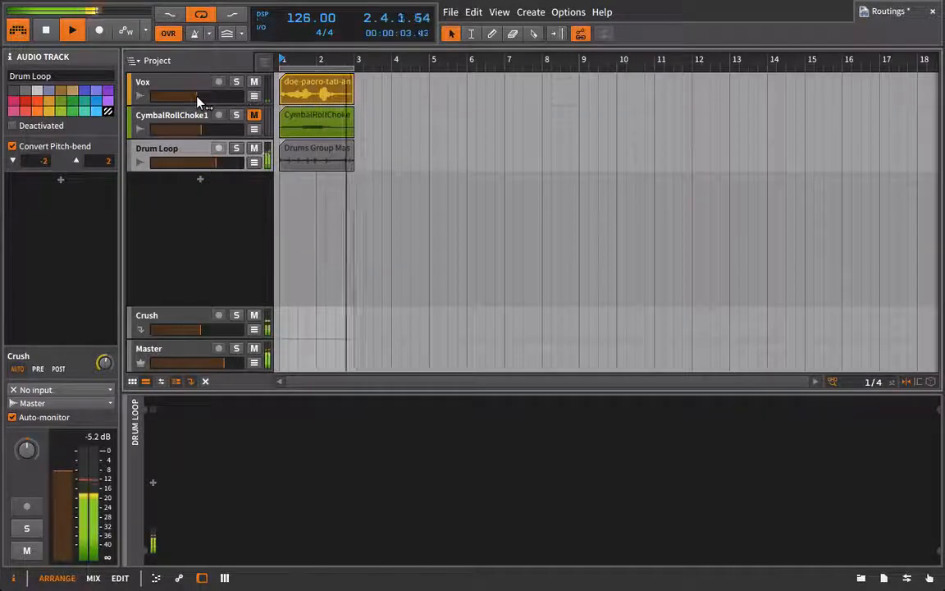
pyautogui.click(253, 319)
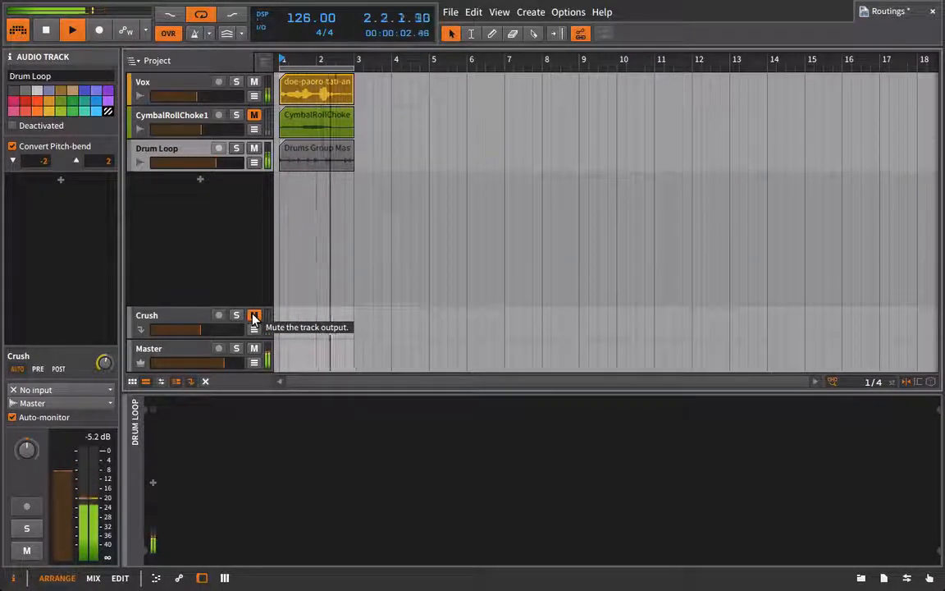
pyautogui.click(253, 320)
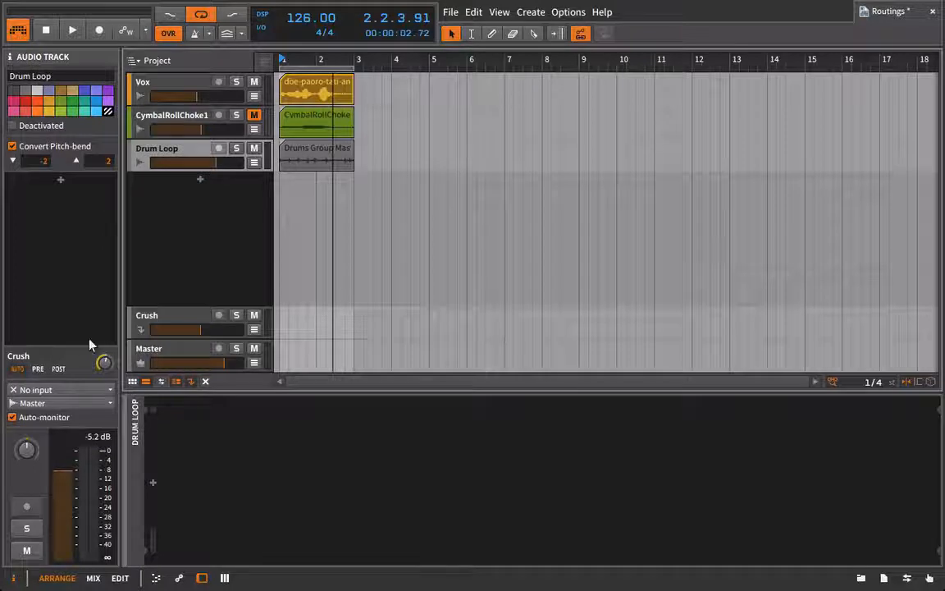
# - Compare the Crush and Drum Loop track settings, and raise the Drum Loop's send in the Crush track's source list
pyautogui.click(152, 322)
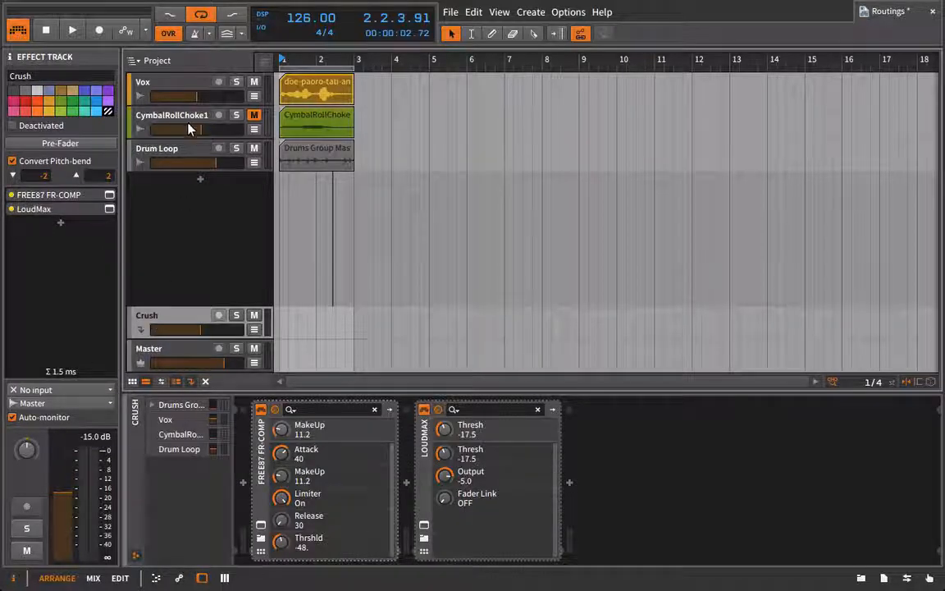
pyautogui.click(171, 150)
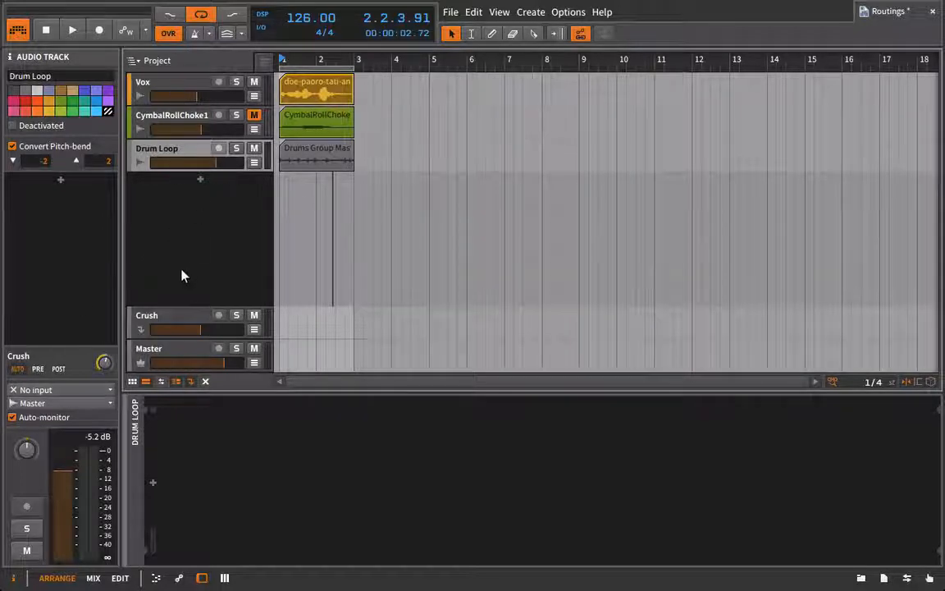
pyautogui.click(158, 317)
pyautogui.moveTo(217, 460); pyautogui.dragTo(217, 443)
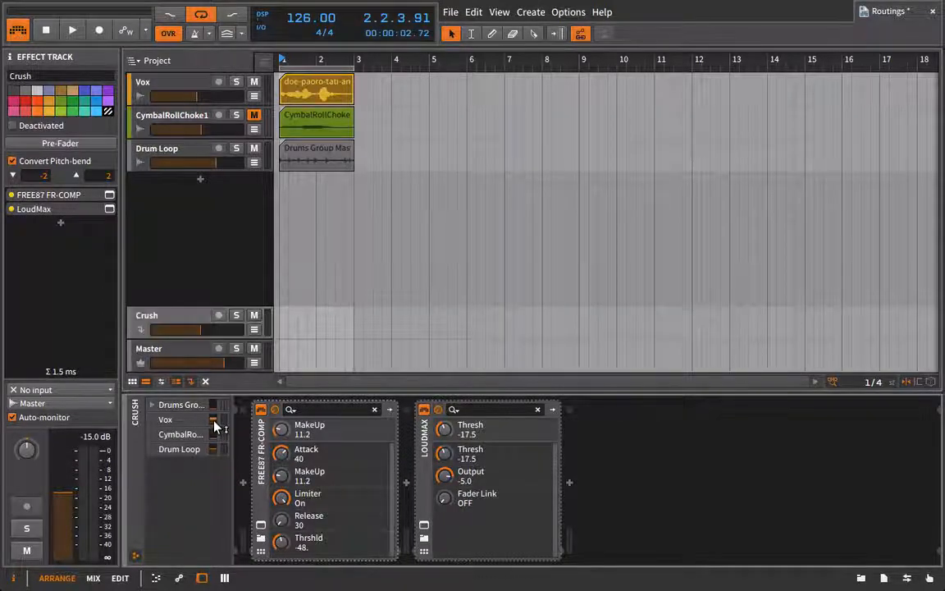
# - Open the FR-COMP compressor window clear of the tracks, and set the Drum Loop's Crush send to post-fader
pyautogui.click(261, 526)
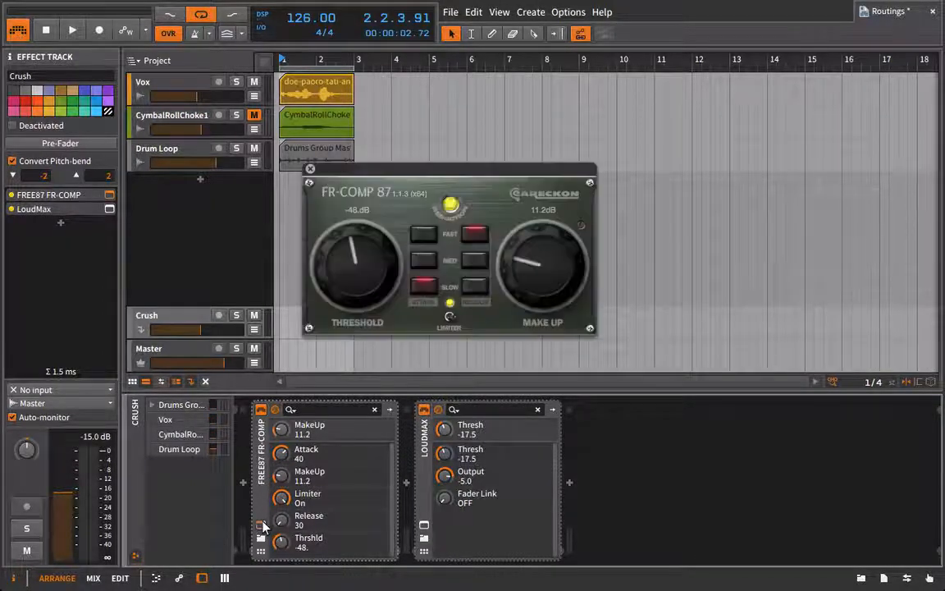
pyautogui.moveTo(361, 165); pyautogui.dragTo(491, 106)
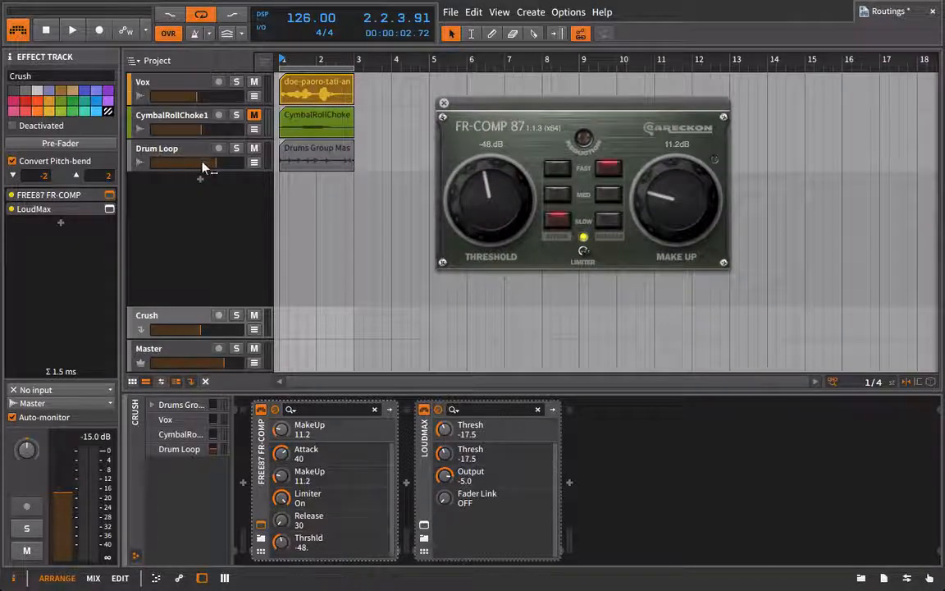
pyautogui.click(165, 153)
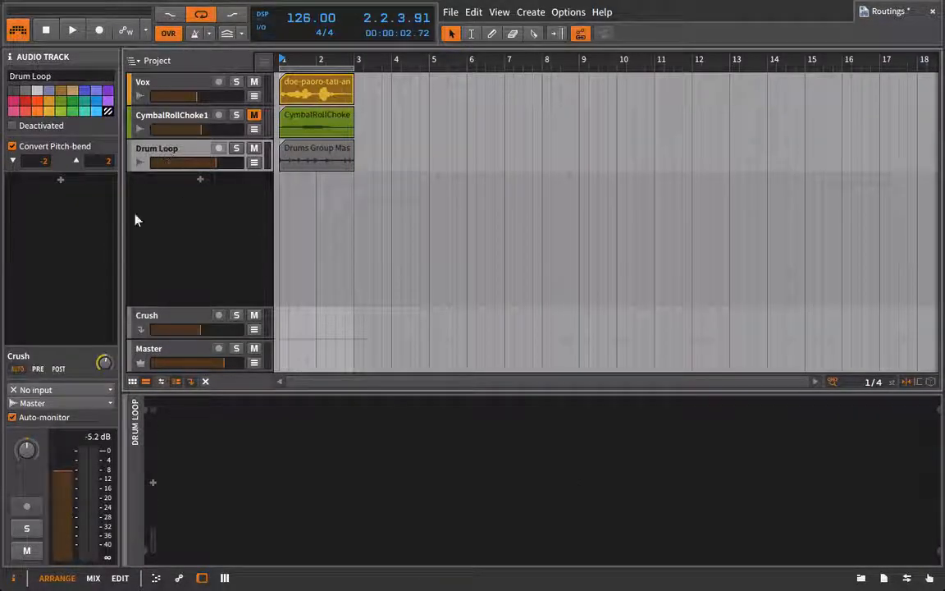
pyautogui.click(59, 369)
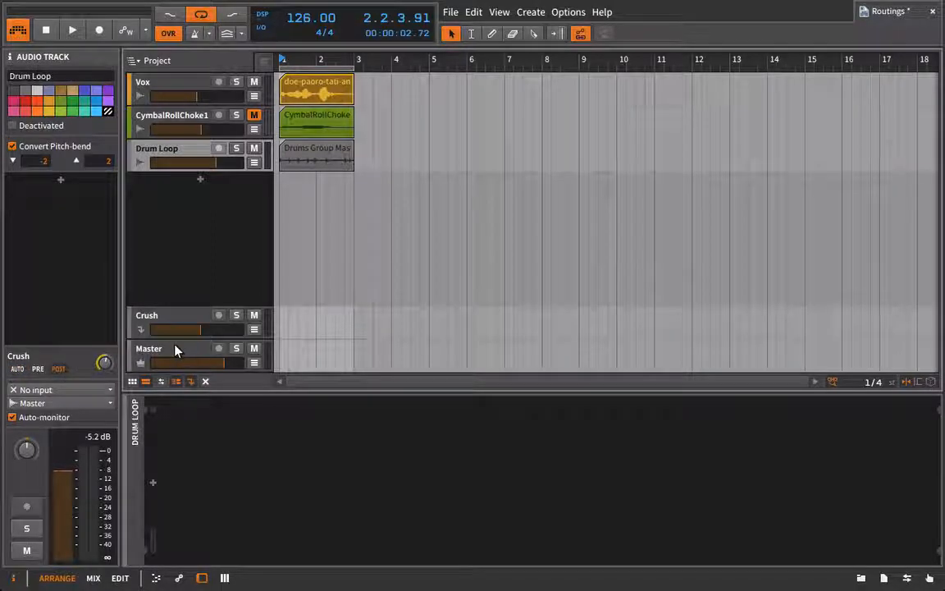
# - Pull the Drum Loop's volume well down in playback with Crush's FR-COMP window in view to test the post-fader send, and stop playback
pyautogui.click(158, 322)
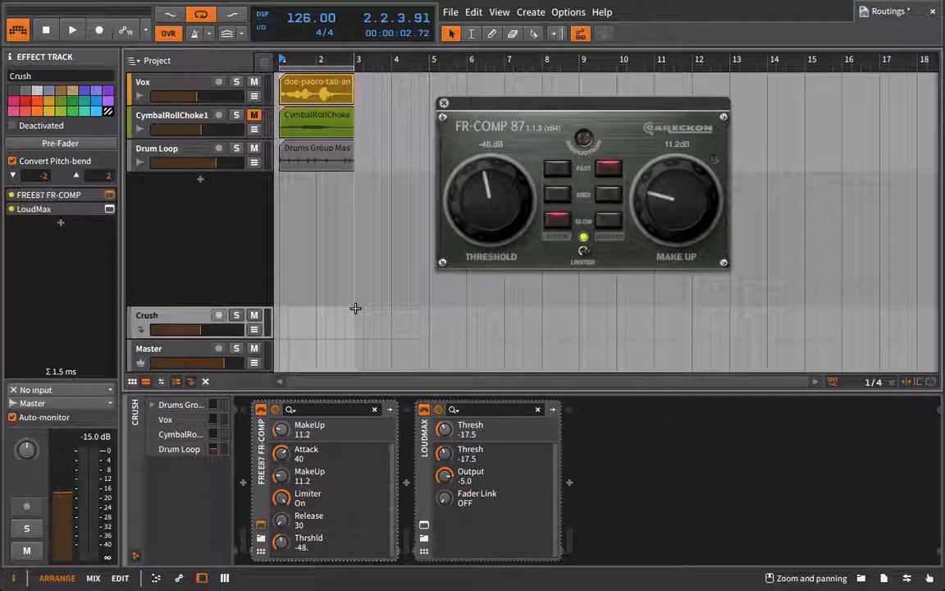
pyautogui.press('space')
pyautogui.moveTo(498, 106); pyautogui.dragTo(443, 362)
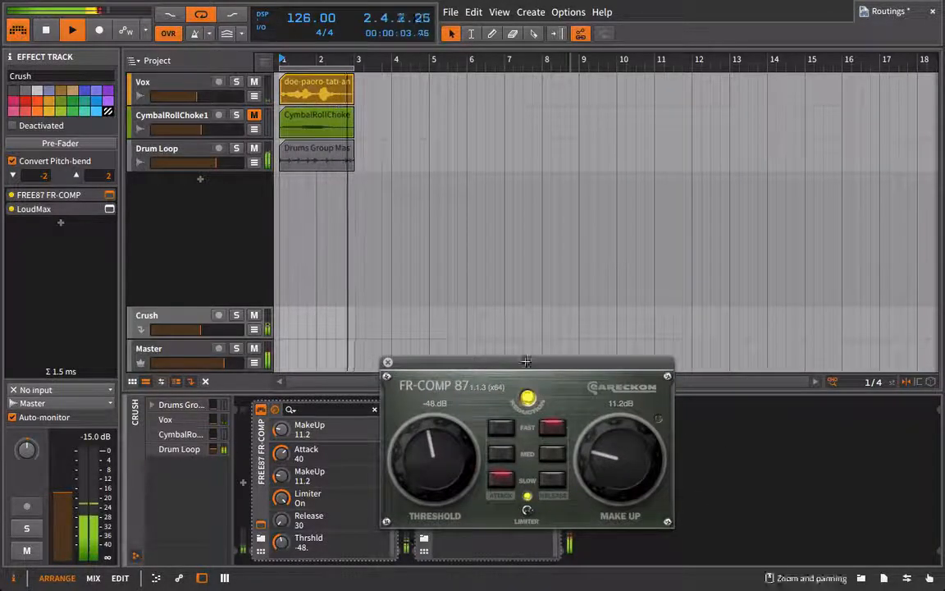
pyautogui.moveTo(214, 162); pyautogui.dragTo(174, 162)
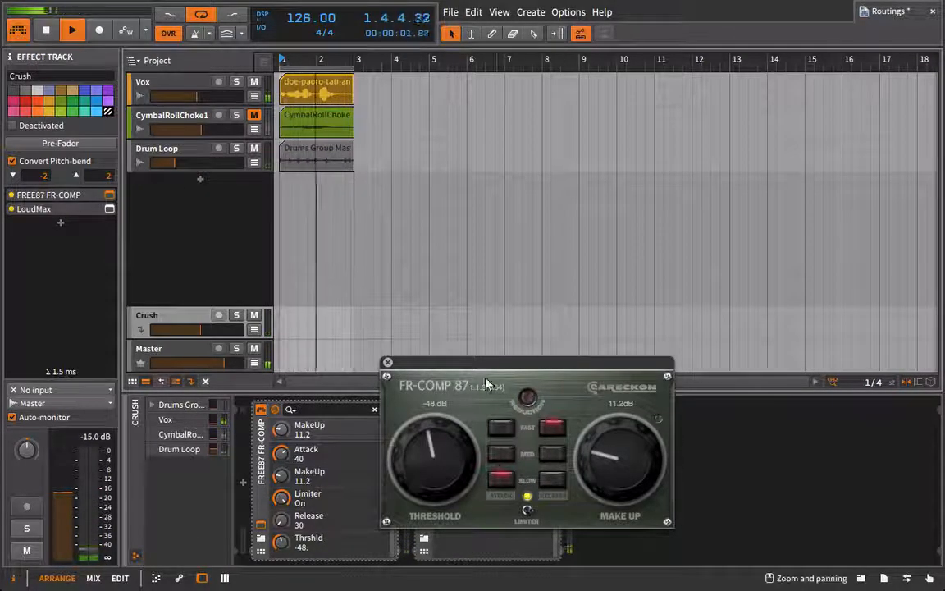
pyautogui.press('space')
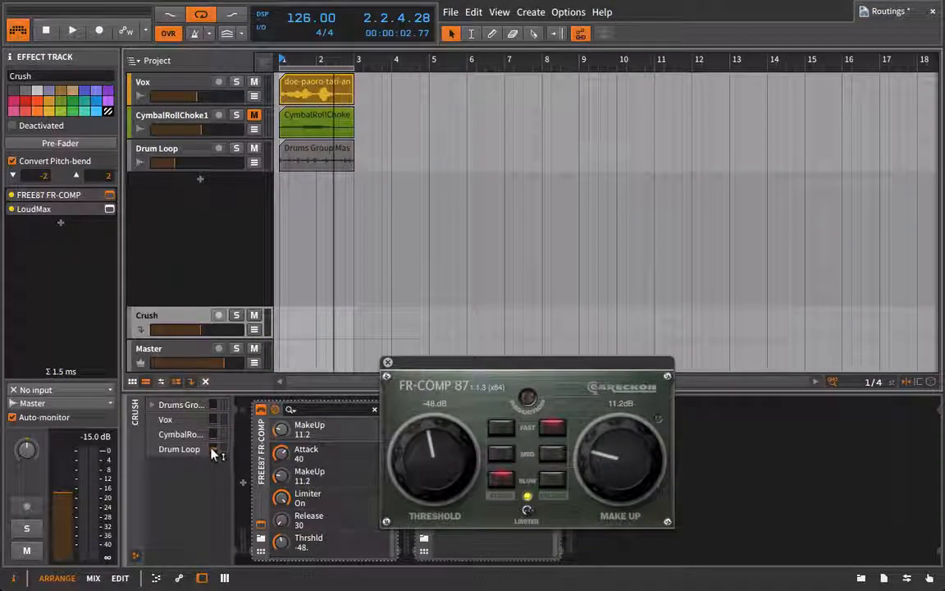
# - Raise the Drum Loop's send in the Crush track's source list, and audition the blend with the Drum Loop's volume pulled down
pyautogui.moveTo(213, 449); pyautogui.dragTo(213, 435)
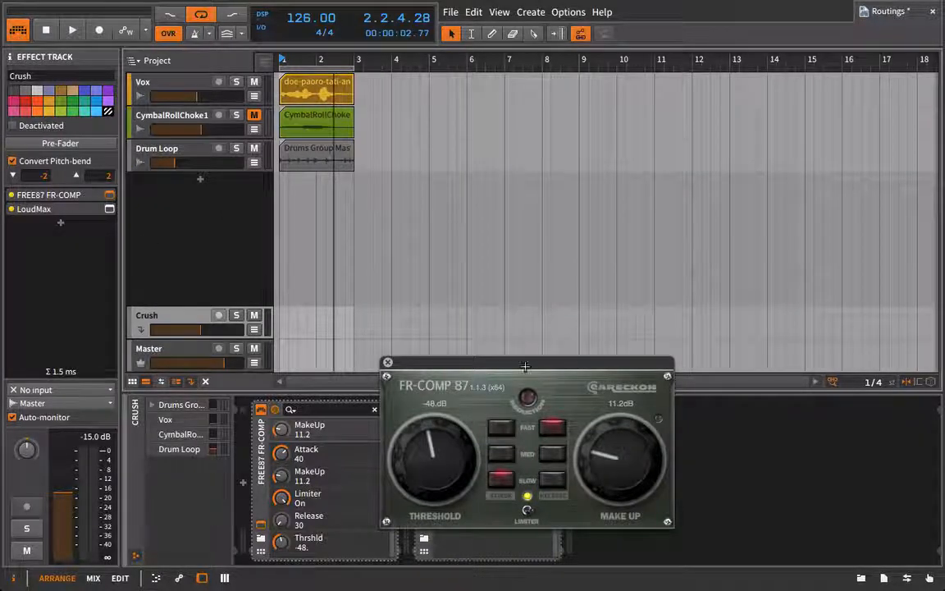
pyautogui.click(144, 163)
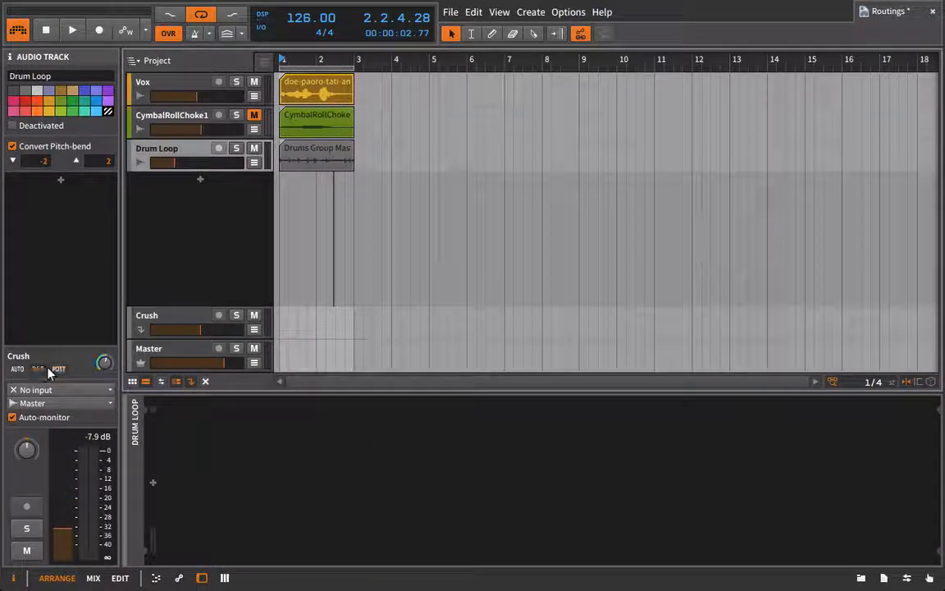
pyautogui.click(157, 323)
pyautogui.press('space')
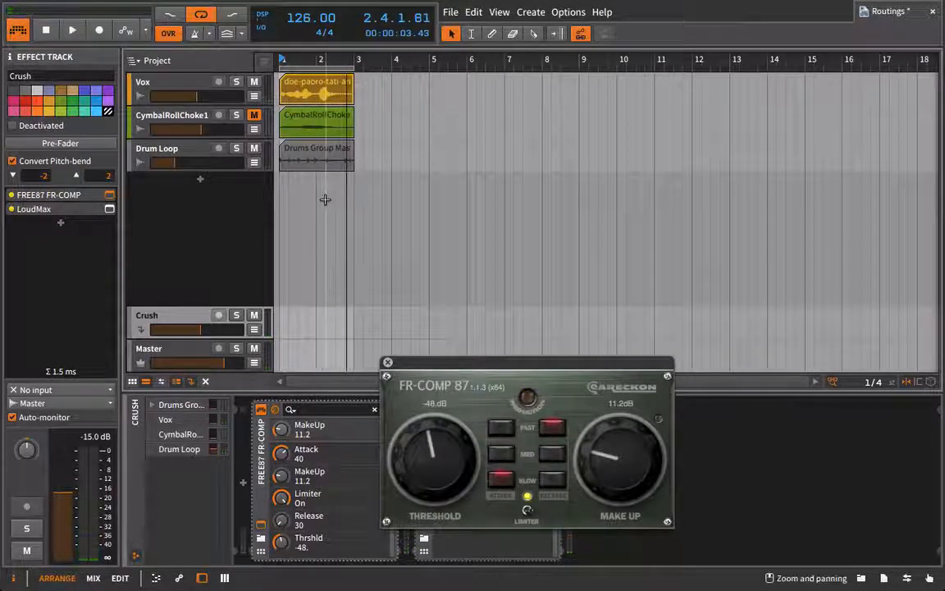
pyautogui.click(164, 158)
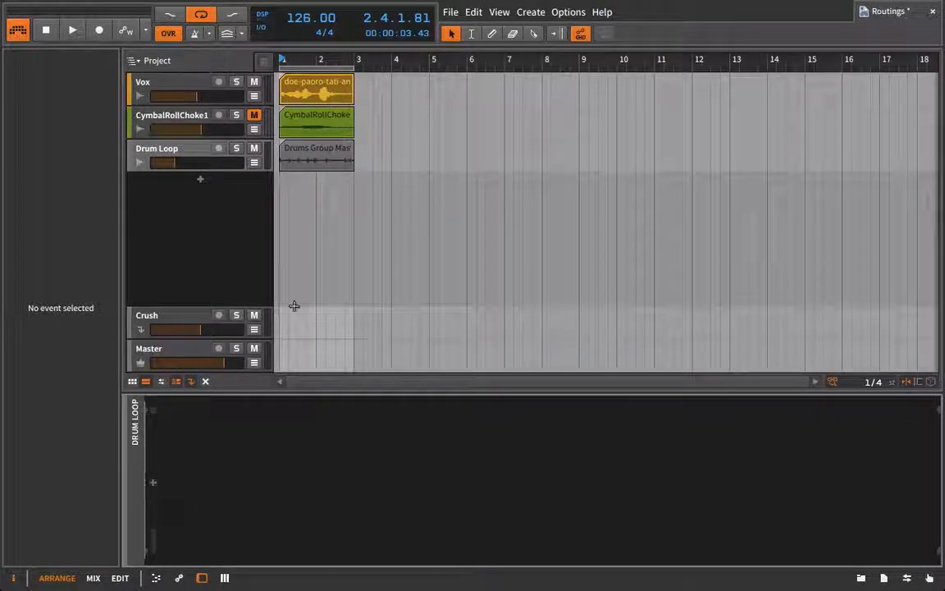
pyautogui.press('space')
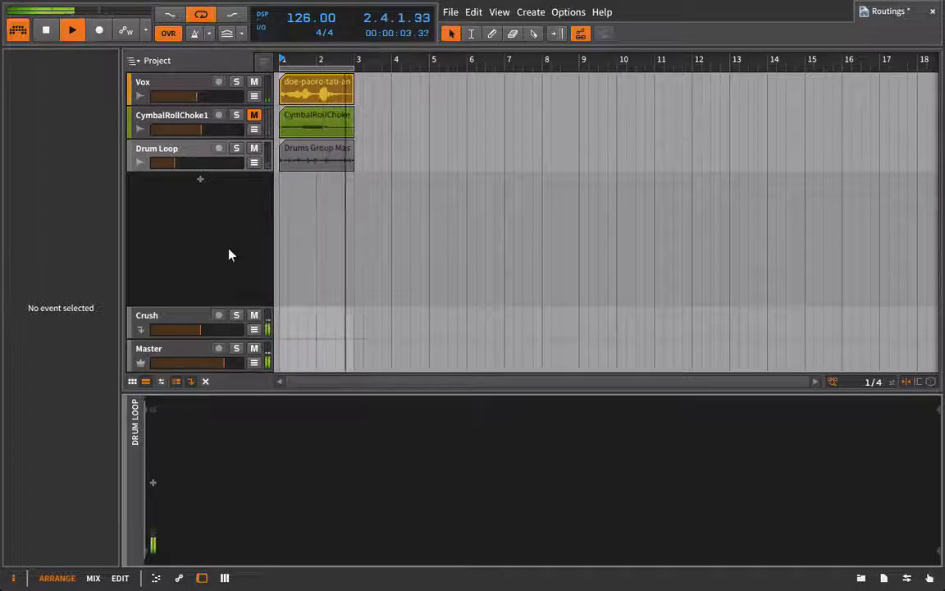
pyautogui.press('space')
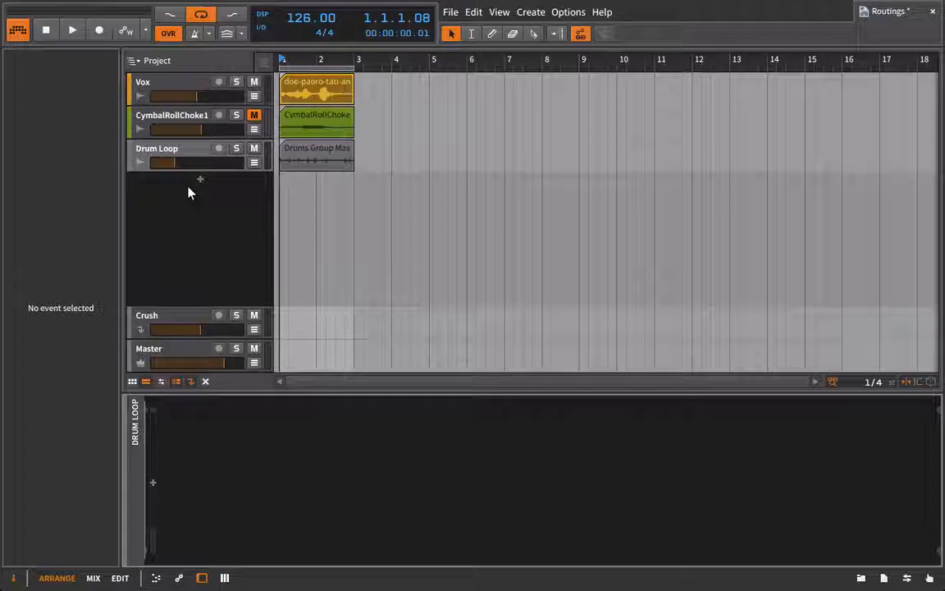
# - Bring the Drum Loop to about -5.7 dB and Vox to -9.2 dB in playback, stop, and close Crush's FR-COMP window
pyautogui.press('space')
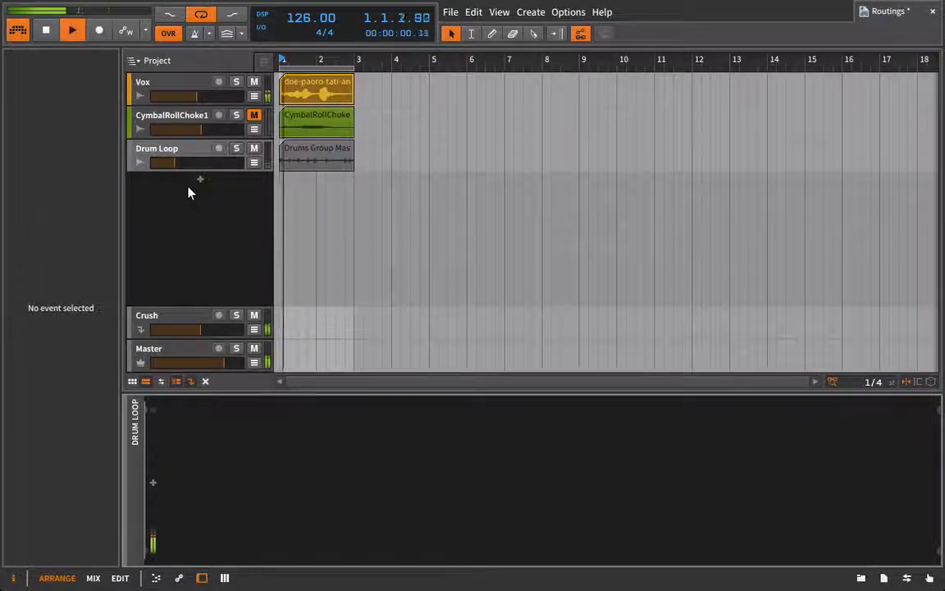
pyautogui.moveTo(173, 163); pyautogui.dragTo(210, 162)
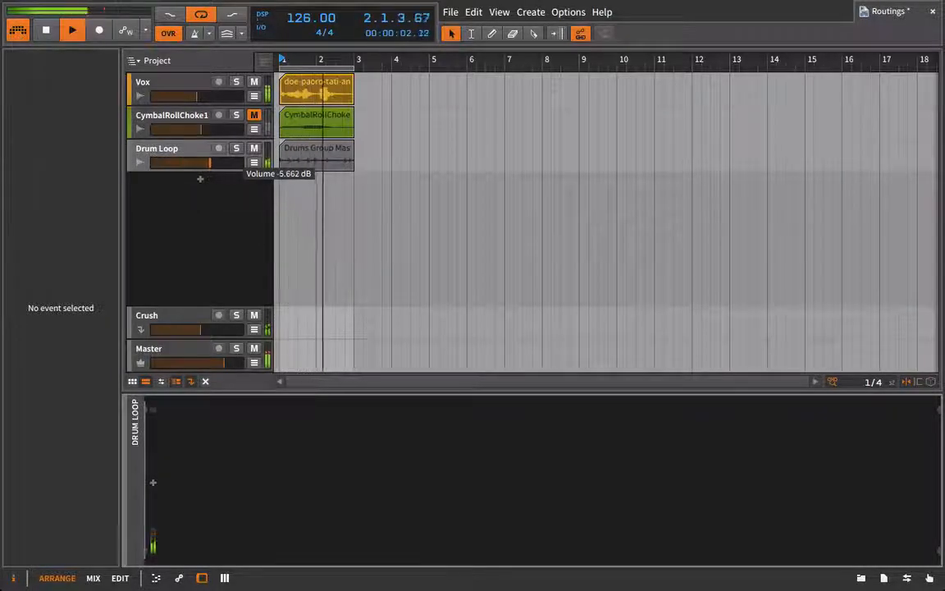
pyautogui.moveTo(202, 96); pyautogui.dragTo(206, 100)
pyautogui.click(213, 318)
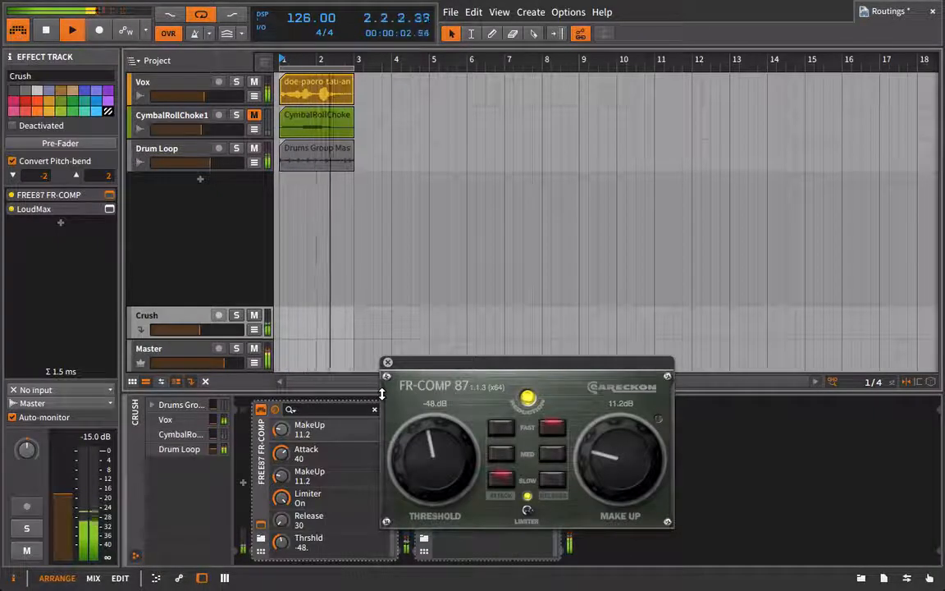
pyautogui.press('space')
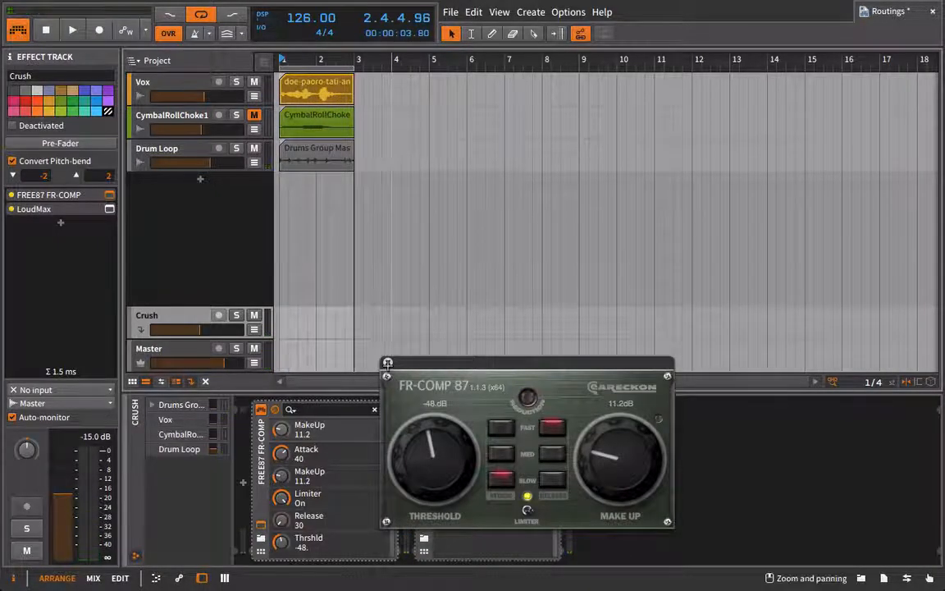
pyautogui.click(388, 362)
# - Create a second effect track and name it Reverb
pyautogui.click(180, 83)
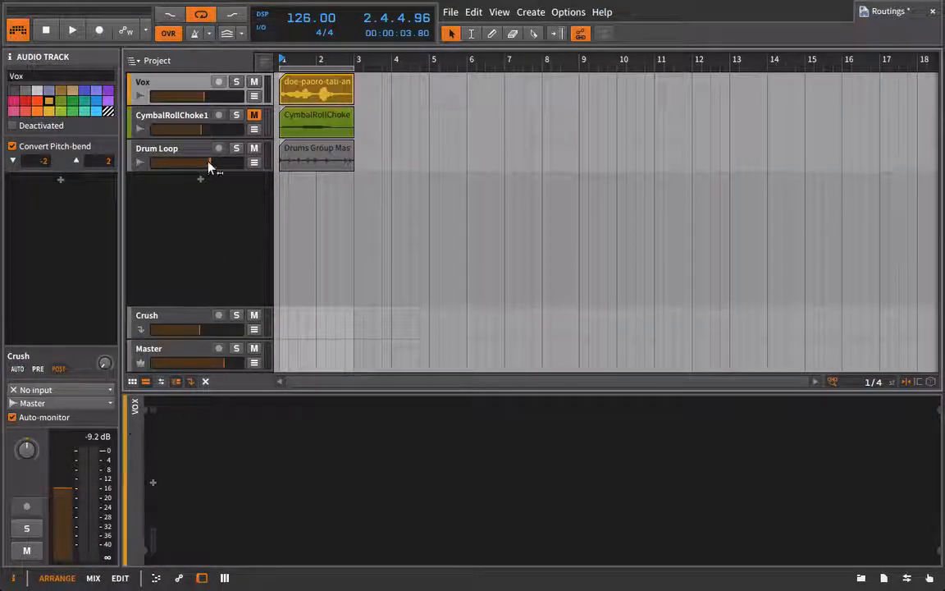
pyautogui.rightClick(179, 287)
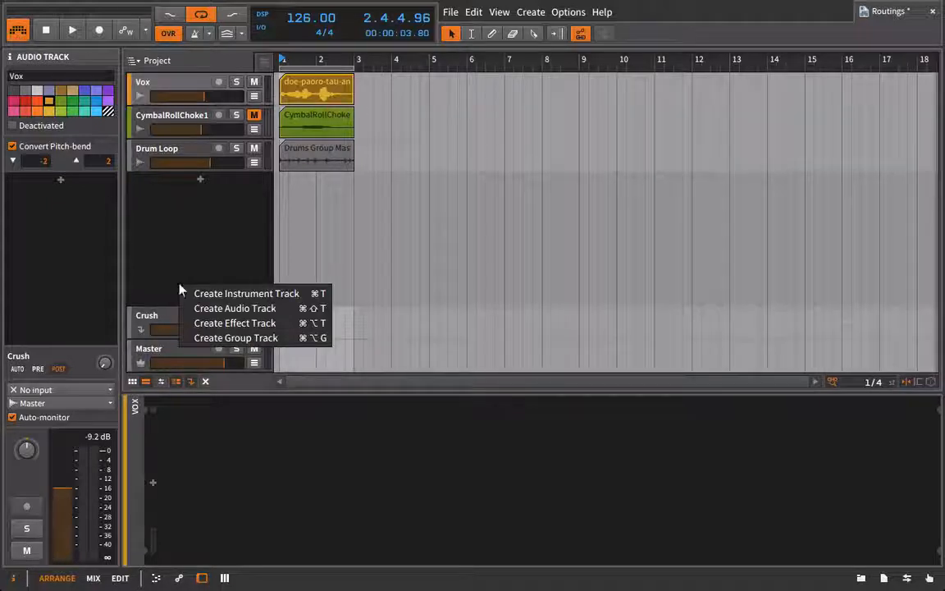
pyautogui.click(198, 323)
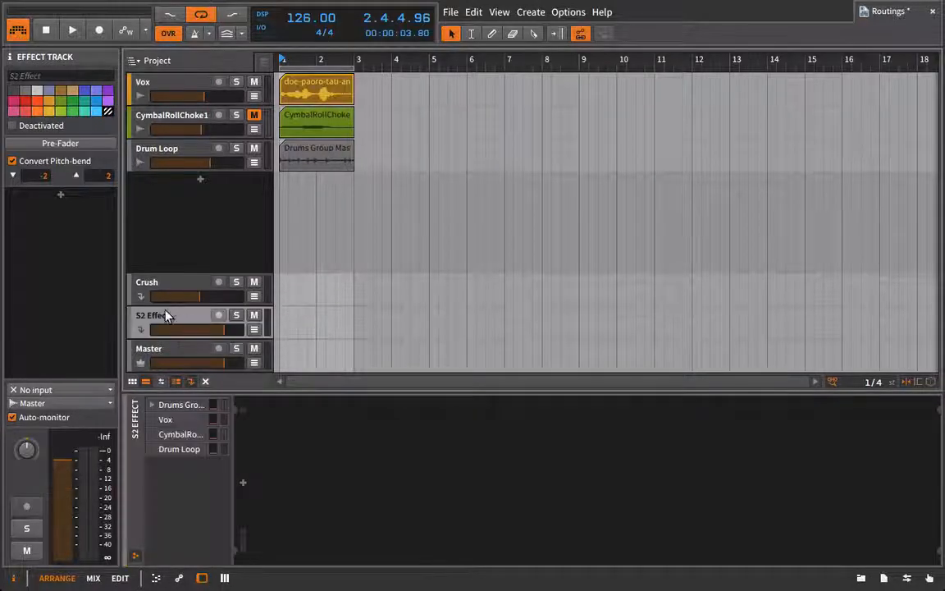
pyautogui.click(43, 75)
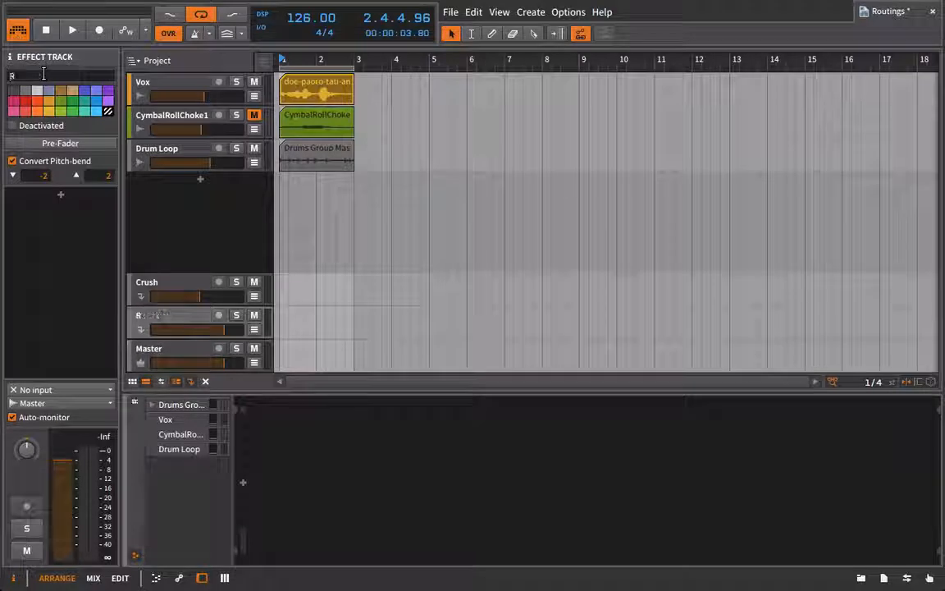
pyautogui.write('Reverb')
pyautogui.press('Return')
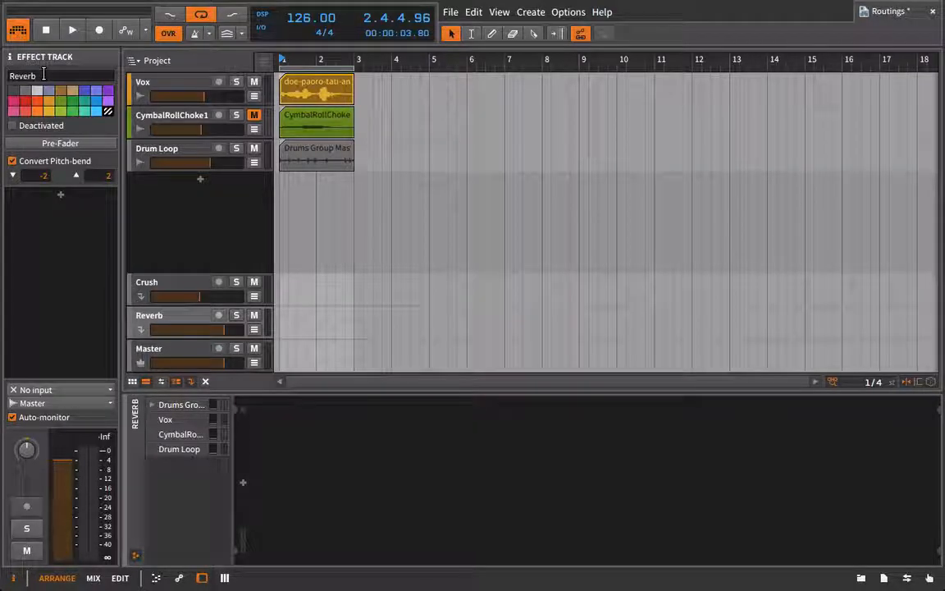
# - Load the TAL-Reverb-4-64 plugin from the effects plugins onto the Reverb track, and hide the device browser
pyautogui.click(863, 578)
pyautogui.click(792, 74)
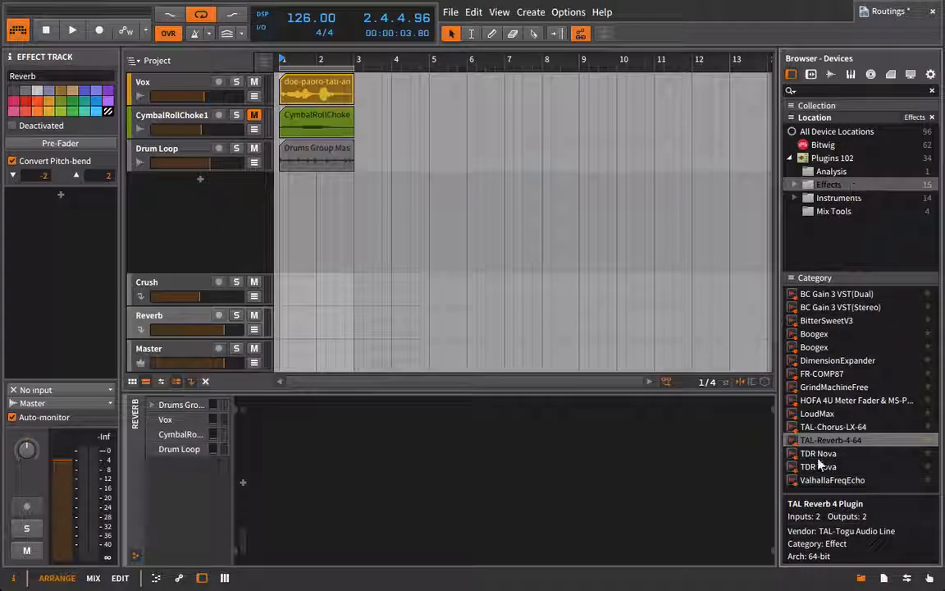
pyautogui.moveTo(805, 443); pyautogui.dragTo(399, 490)
pyautogui.moveTo(153, 431); pyautogui.dragTo(332, 235)
pyautogui.click(861, 578)
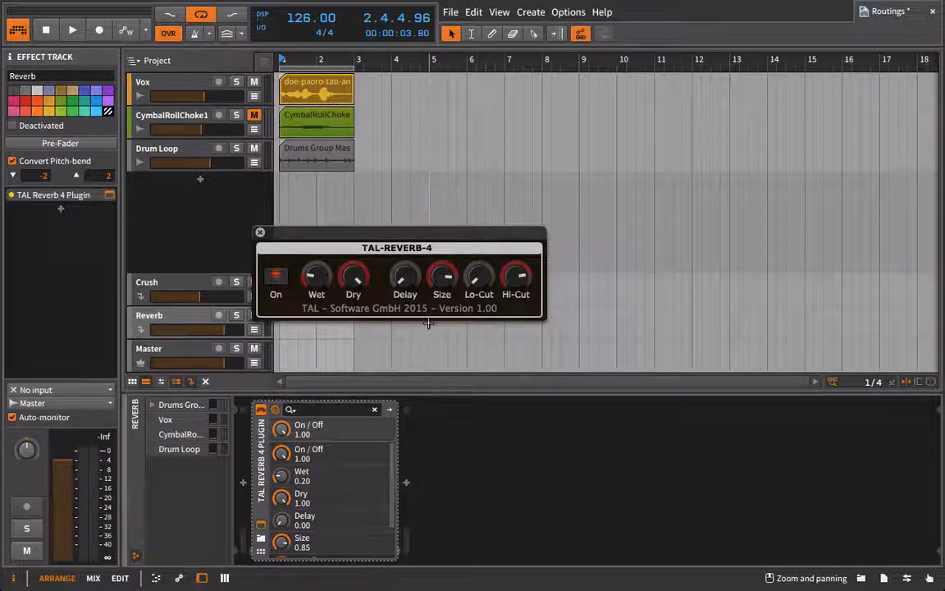
# - Set TAL-Reverb-4 to Dry 0.00 and Wet 1.00, and close its window
pyautogui.moveTo(356, 279); pyautogui.dragTo(321, 589)
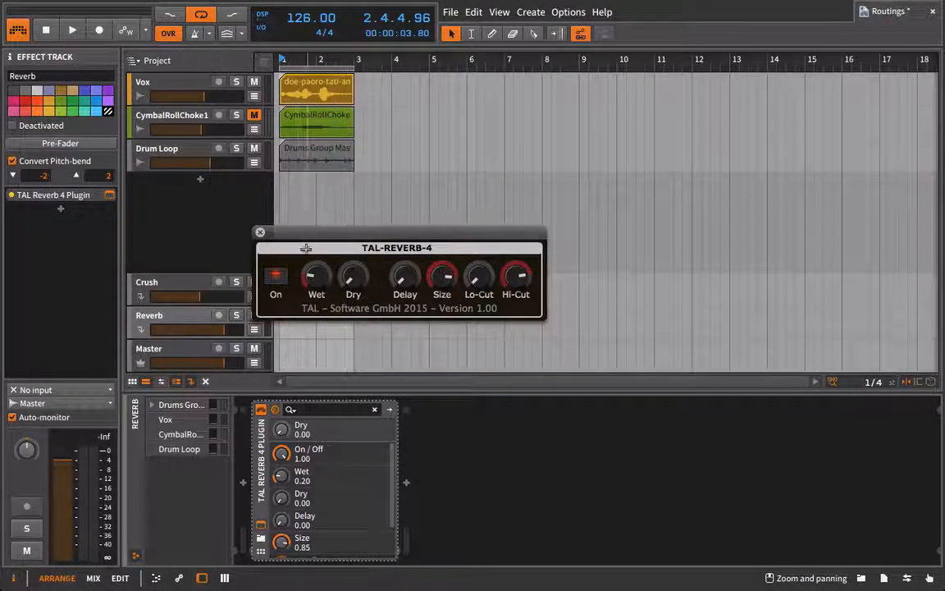
pyautogui.moveTo(316, 277); pyautogui.dragTo(312, 215)
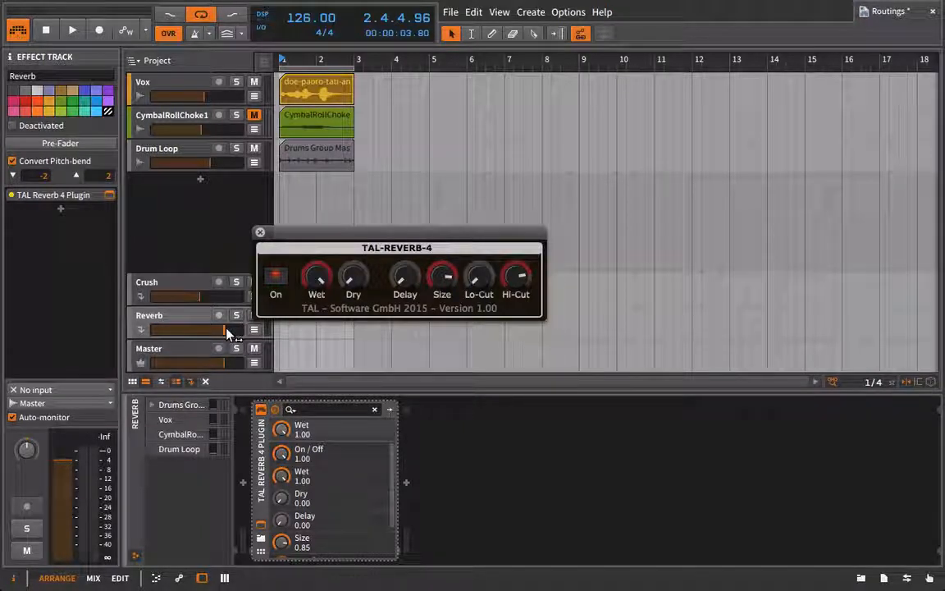
pyautogui.click(260, 232)
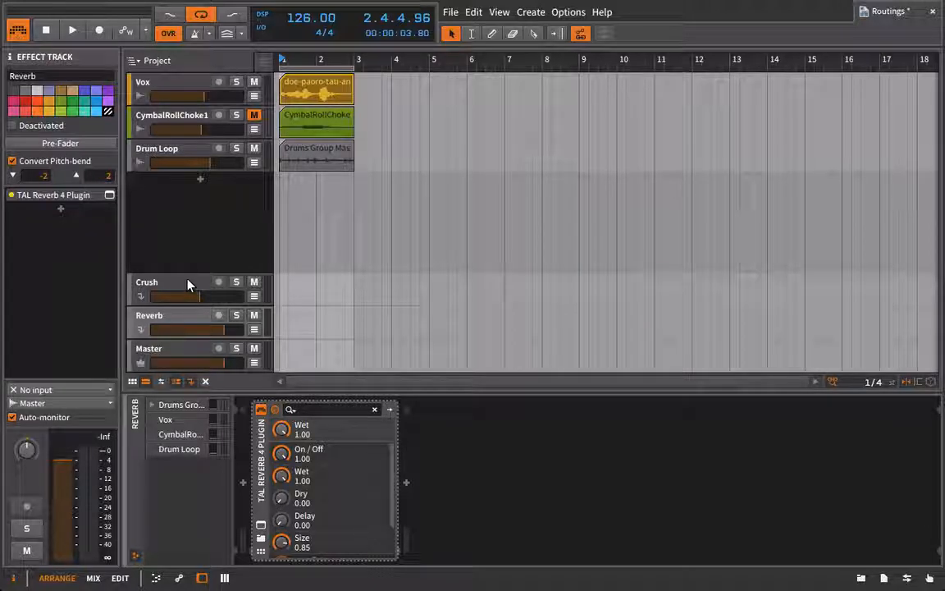
# - Unmute the CymbalRollChoke1 track and lower its volume to about -10.6 dB during playback
pyautogui.click(160, 87)
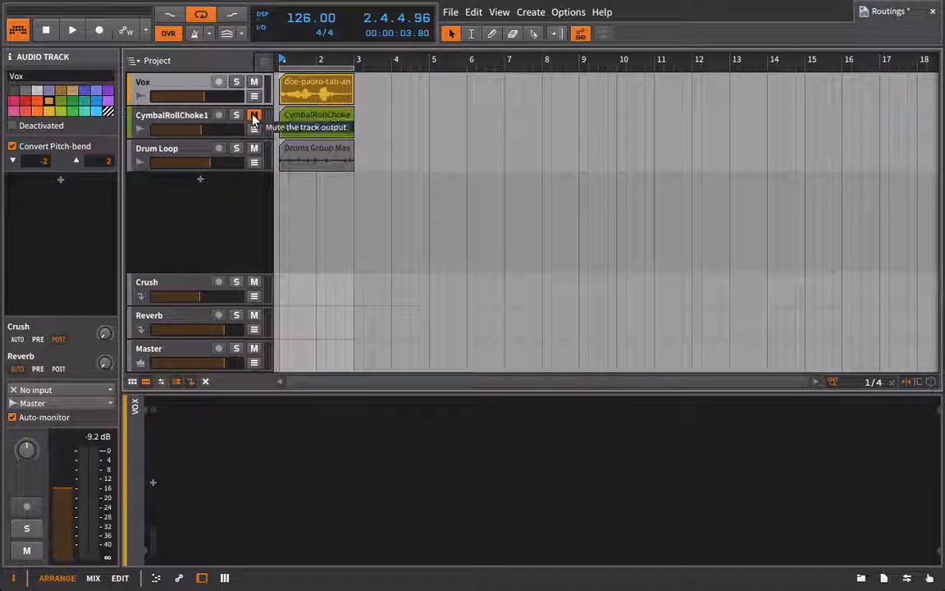
pyautogui.press('space')
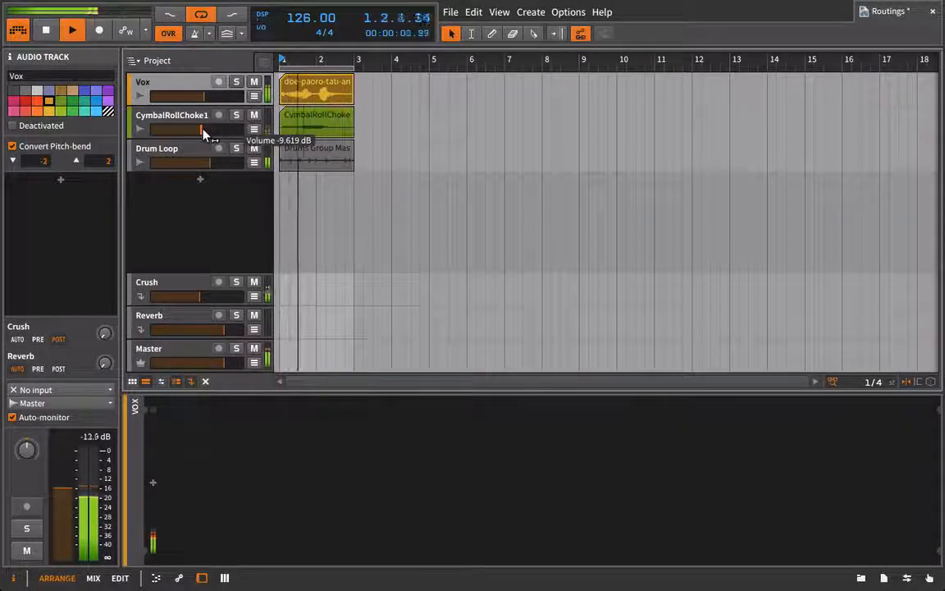
pyautogui.moveTo(203, 128); pyautogui.dragTo(199, 128)
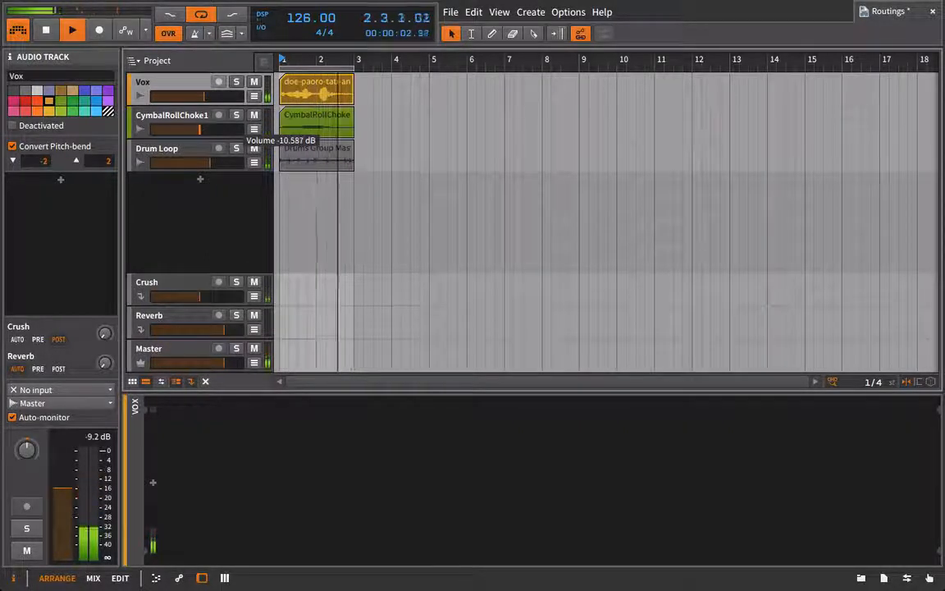
# - Raise the Vox send in the Reverb track's source list, and set TAL-Reverb-4's Delay to 0.23 and Size to 0.63
pyautogui.click(159, 352)
pyautogui.click(158, 325)
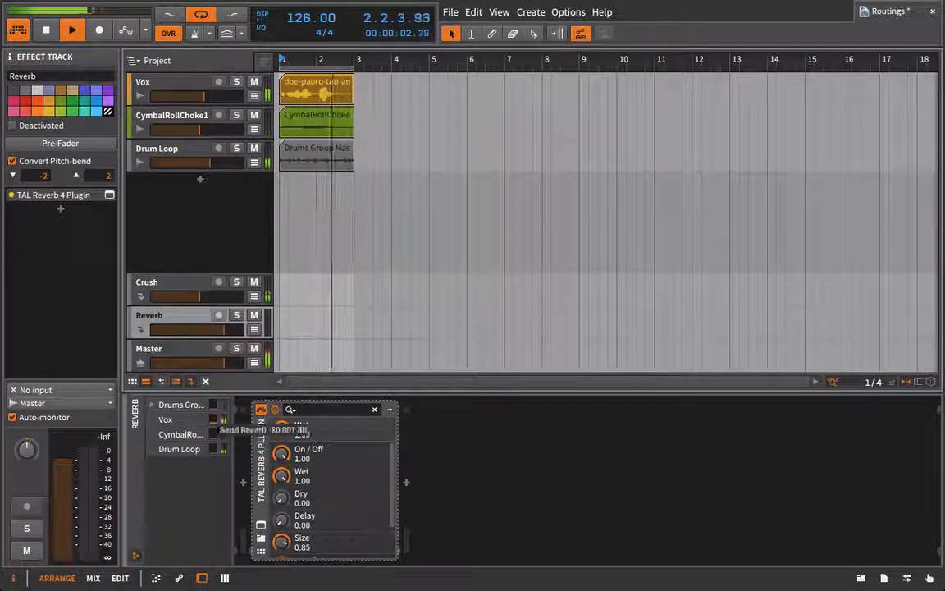
pyautogui.click(261, 525)
pyautogui.moveTo(407, 285); pyautogui.dragTo(449, 303)
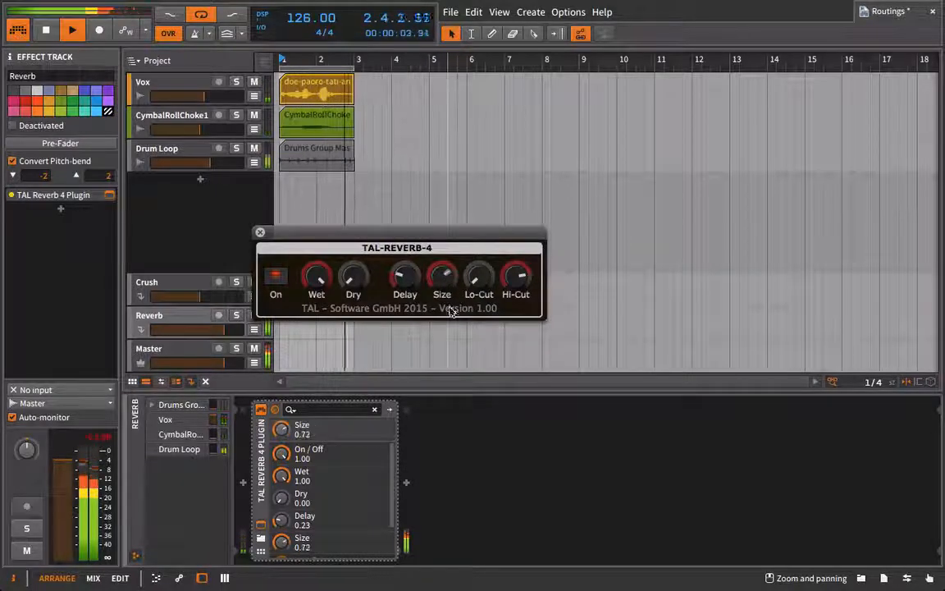
pyautogui.click(260, 232)
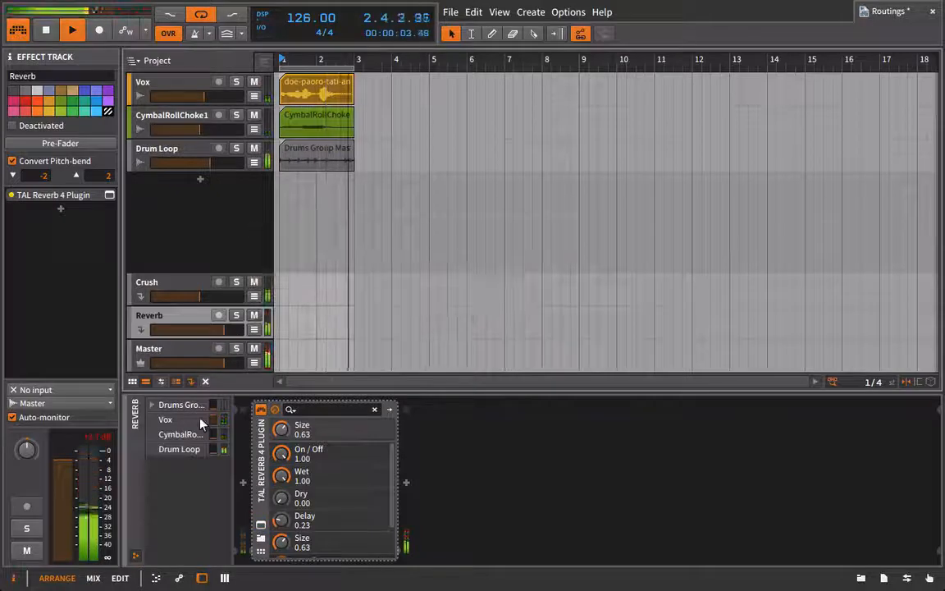
# - Balance the Vox, CymbalRollChoke1 and Drum Loop sends into the Reverb track, and lower CymbalRollChoke1's volume slightly
pyautogui.moveTo(213, 420); pyautogui.dragTo(214, 449)
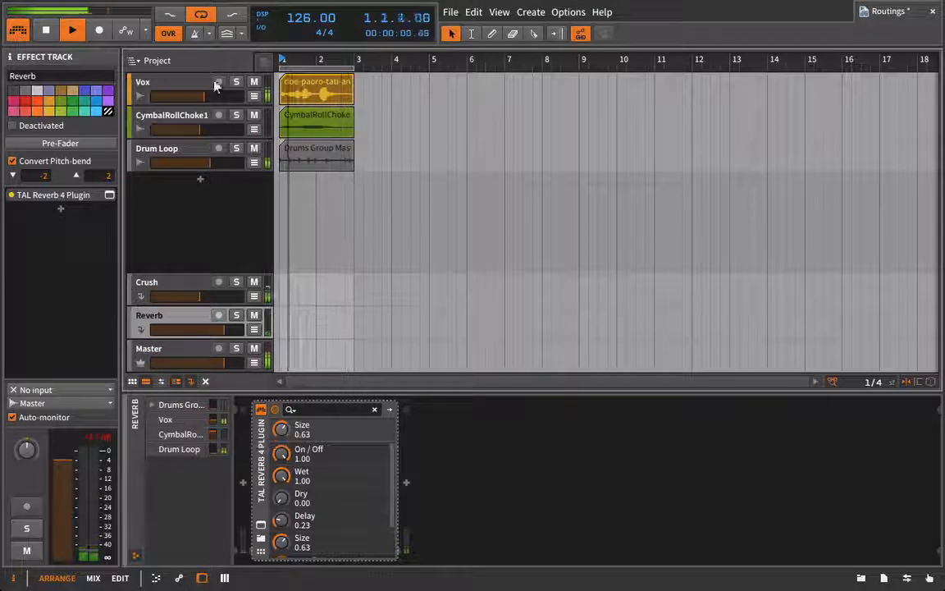
pyautogui.moveTo(200, 129); pyautogui.dragTo(195, 131)
pyautogui.moveTo(213, 451)
pyautogui.mouseDown()
pyautogui.moveTo(213, 509)
pyautogui.moveTo(214, 414)
pyautogui.moveTo(214, 434)
pyautogui.mouseUp()
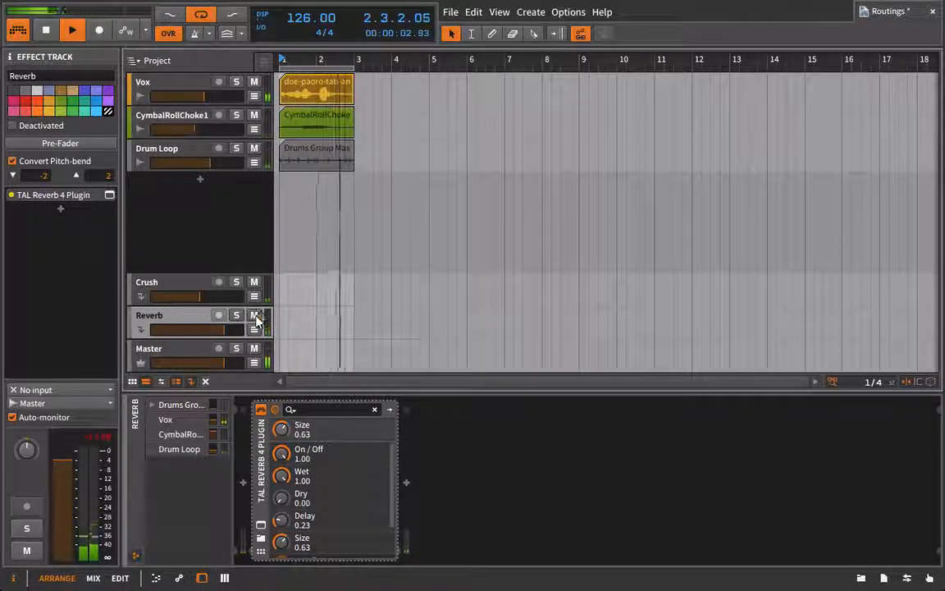
# - Mute and unmute the Reverb track in playback to compare the mix with and without reverb, and stop playback
pyautogui.click(255, 316)
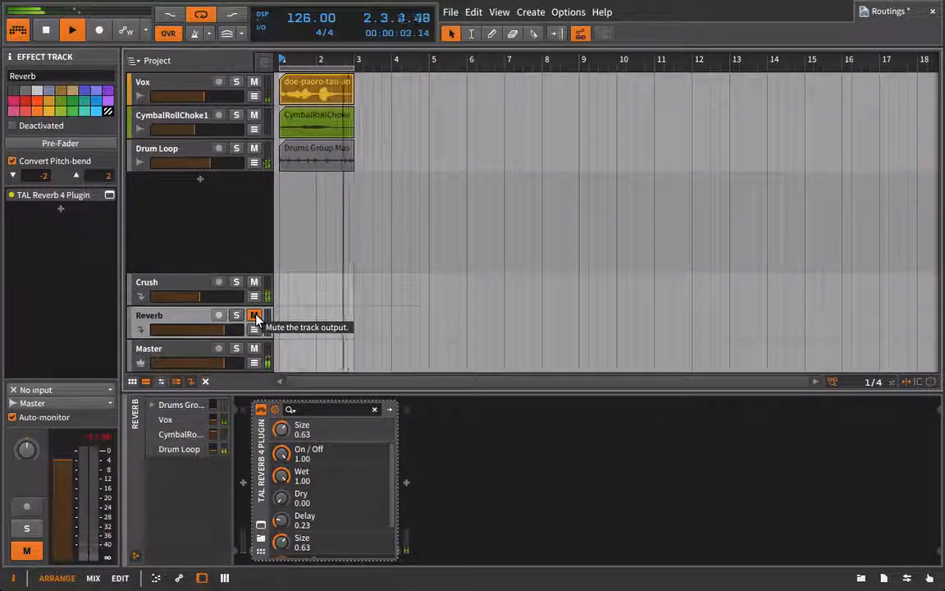
pyautogui.click(255, 316)
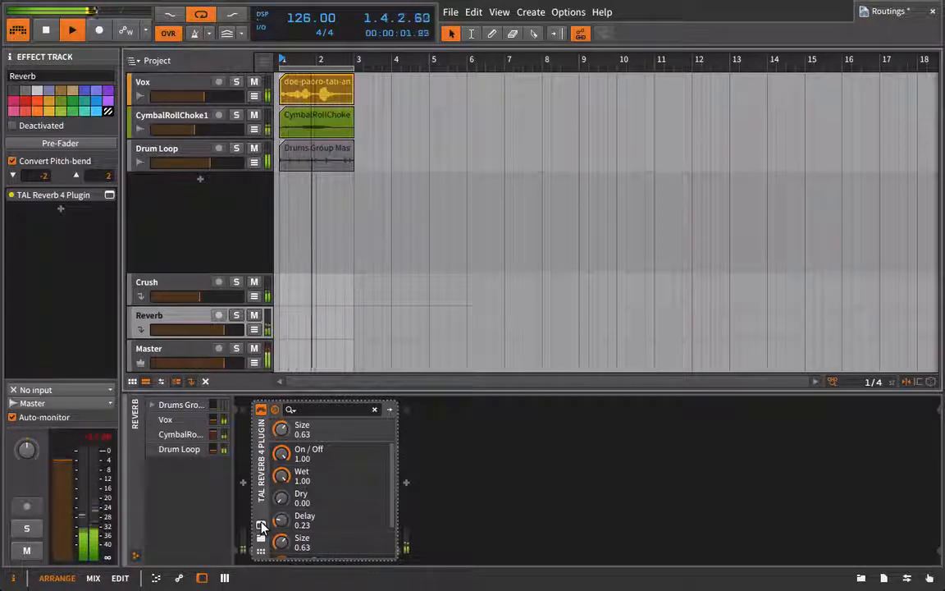
pyautogui.press('space')
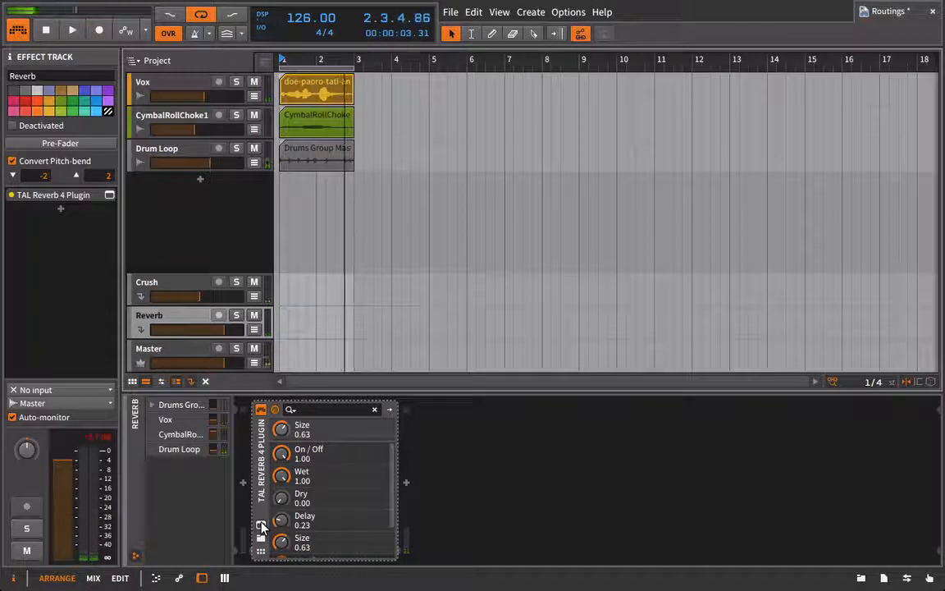